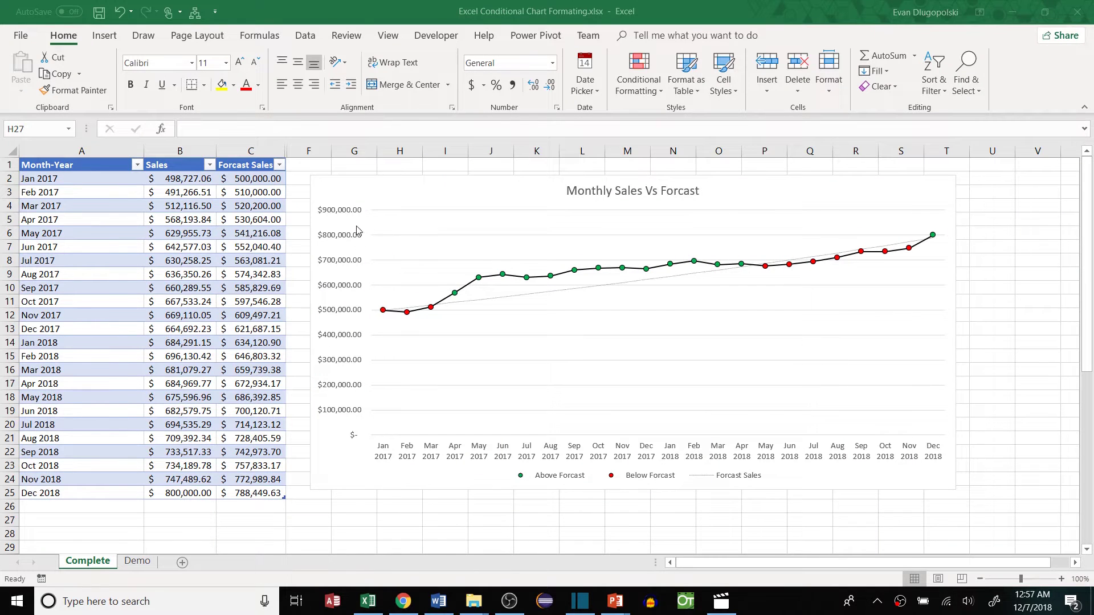
# Examine the finished Monthly Sales Vs Forcast chart, its Forcast Sales line, its above- and below-forecast markers, and the Sales column.
pyautogui.click(408, 196)
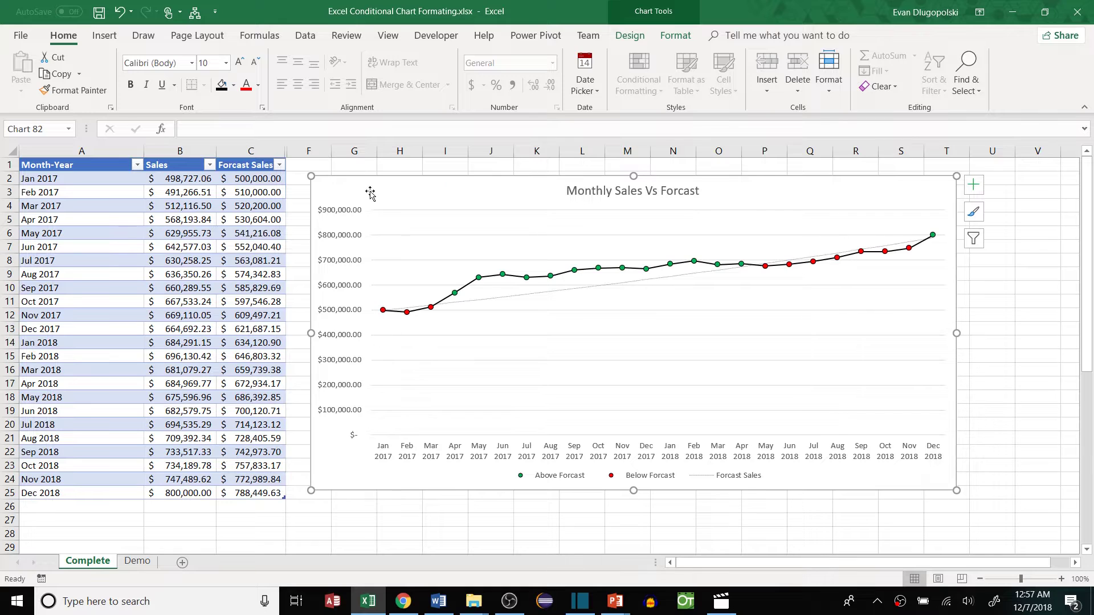
pyautogui.moveTo(173, 180); pyautogui.dragTo(179, 493)
pyautogui.click(400, 520)
pyautogui.moveTo(383, 311)
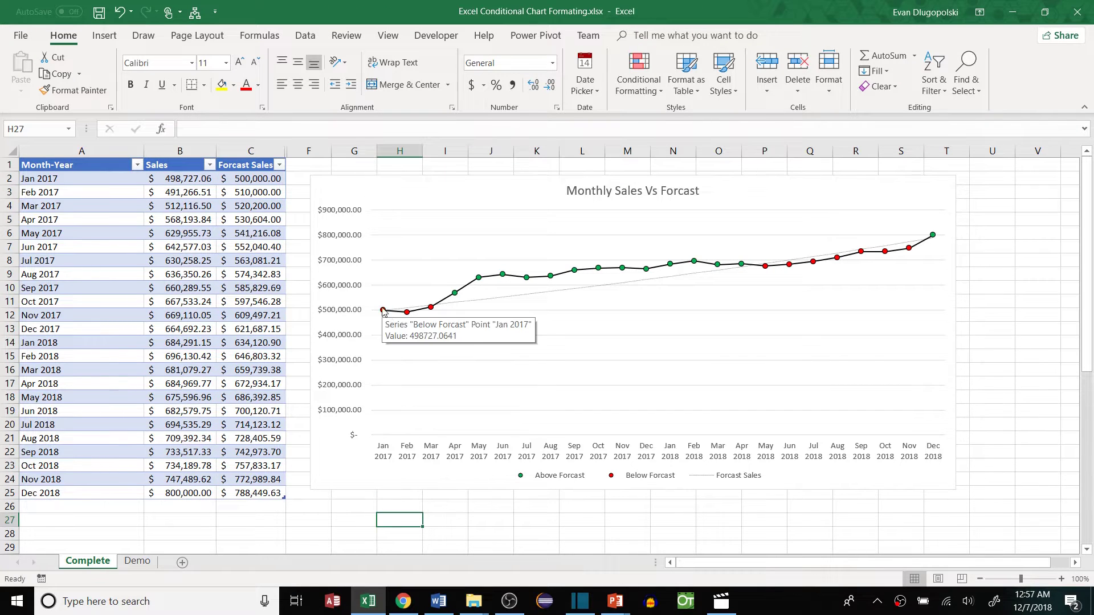
pyautogui.click(463, 196)
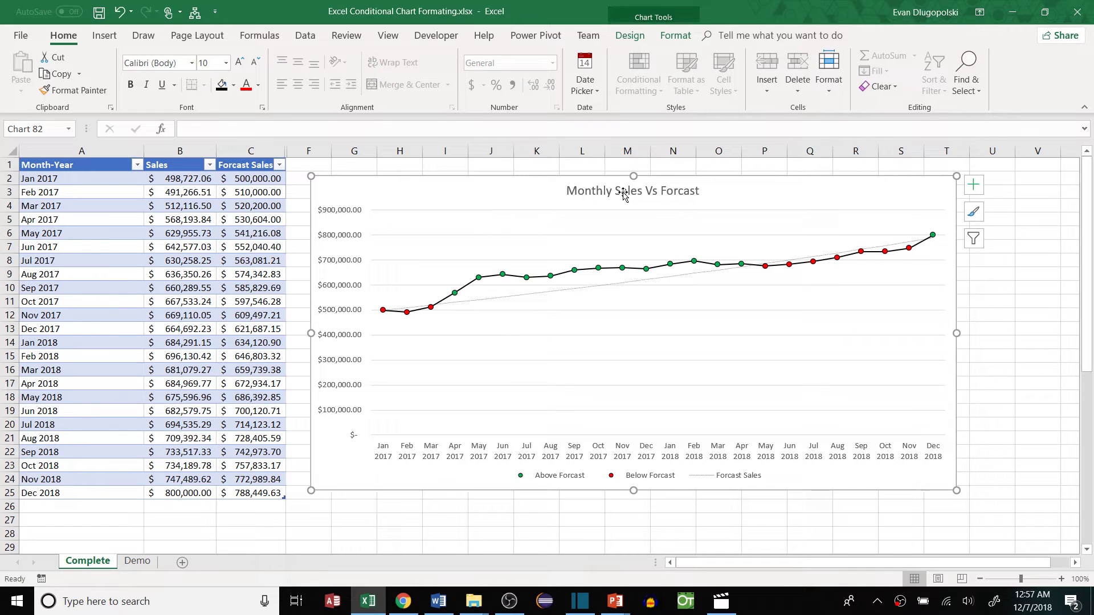
pyautogui.click(514, 295)
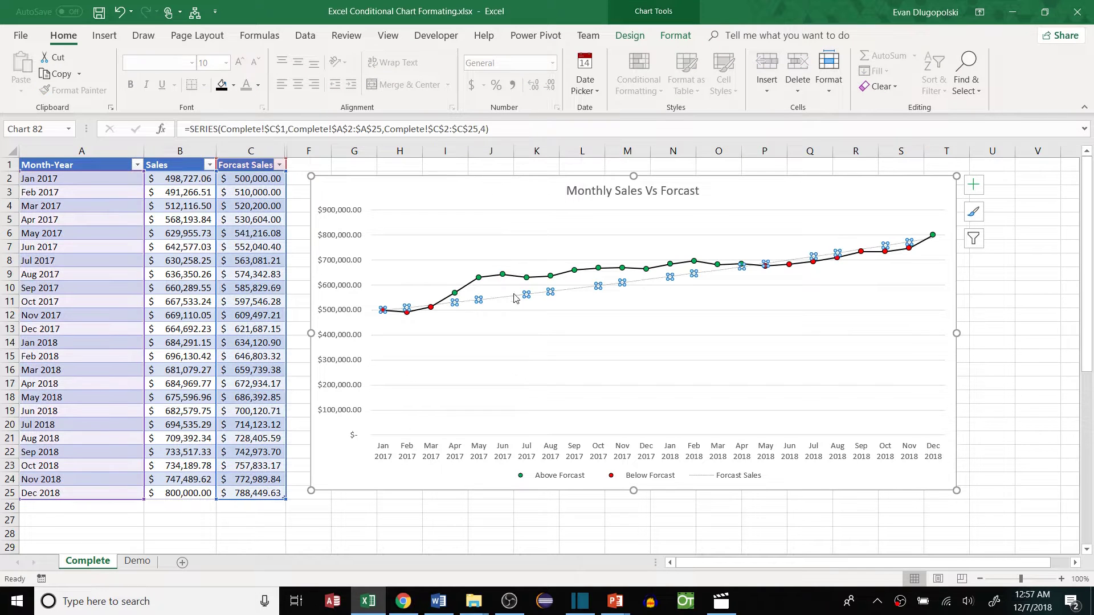
pyautogui.click(761, 191)
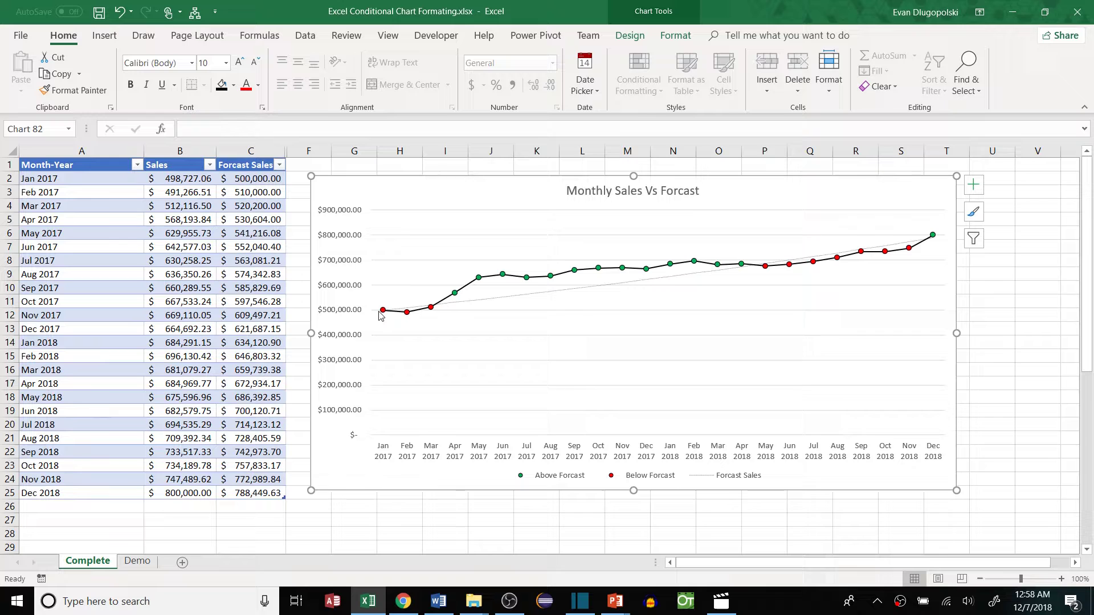
pyautogui.click(485, 300)
pyautogui.click(440, 273)
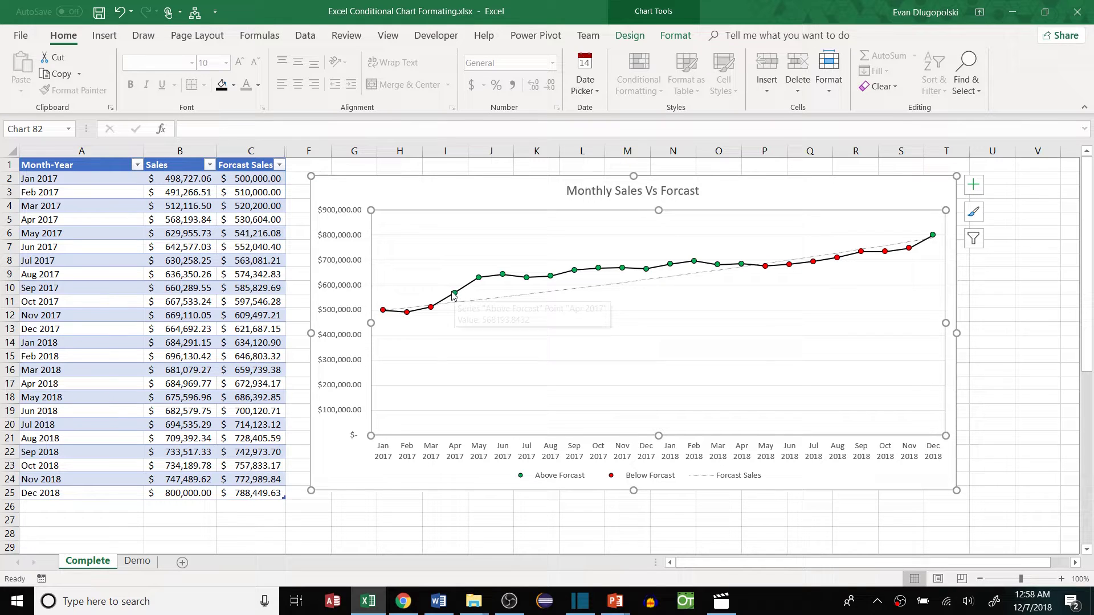
pyautogui.moveTo(457, 294)
# Set the Dec 2018 sales value in the Complete sheet's table to 750000 and compare it with the forecast.
pyautogui.press('Escape')
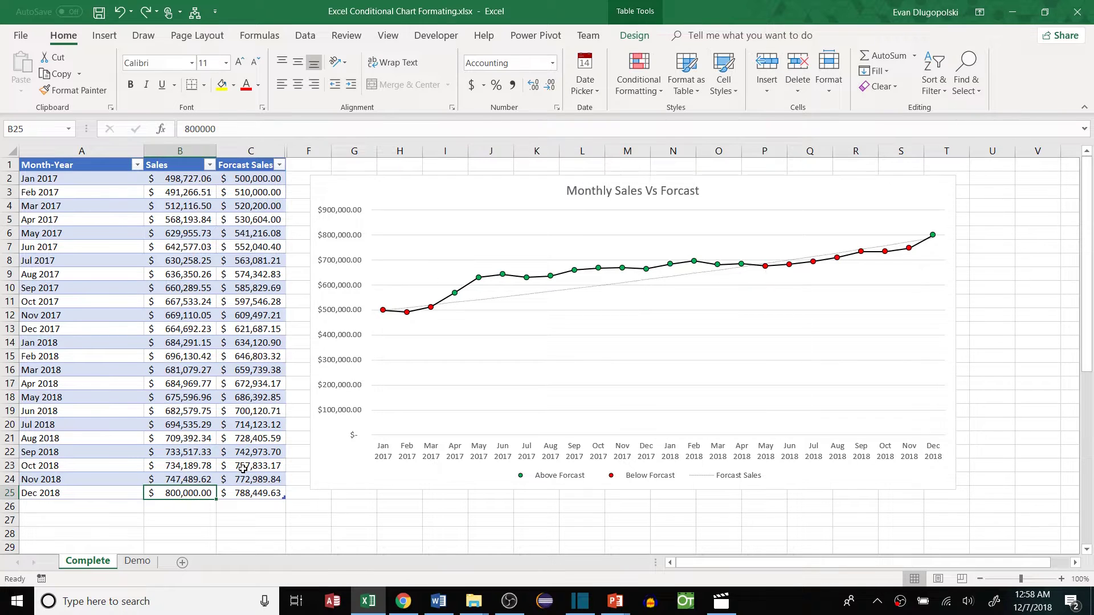
pyautogui.write('750000')
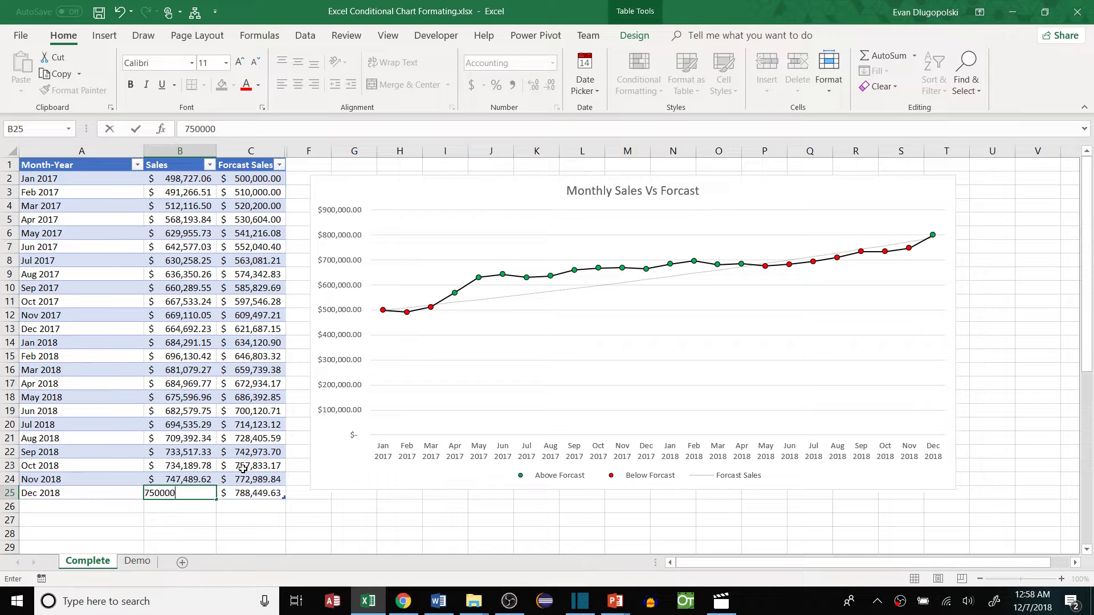
pyautogui.press('Return')
pyautogui.click(181, 493)
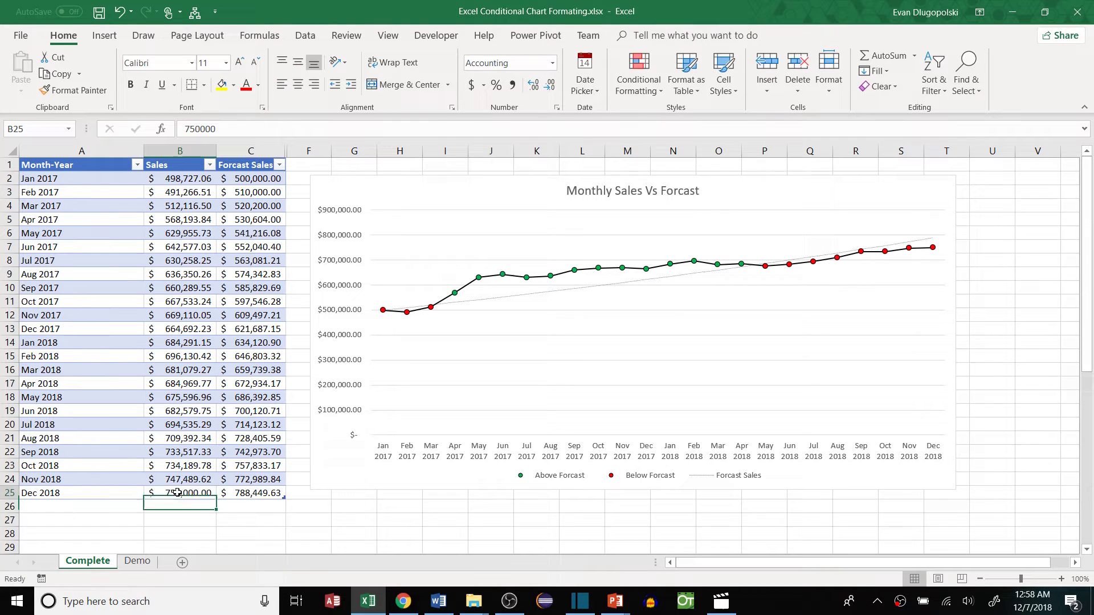
pyautogui.click(251, 492)
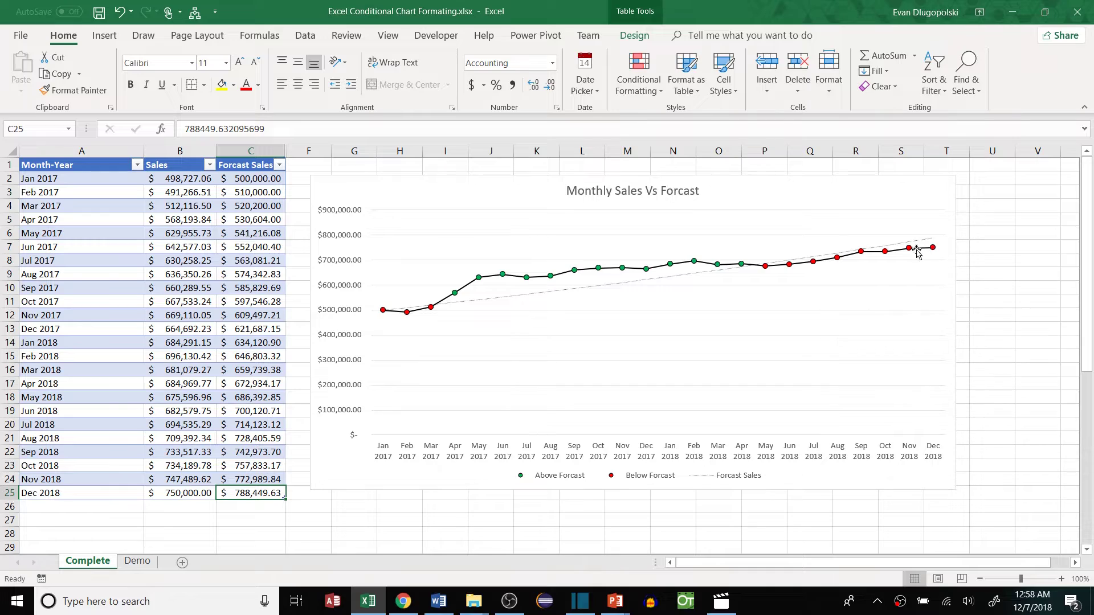
pyautogui.click(996, 273)
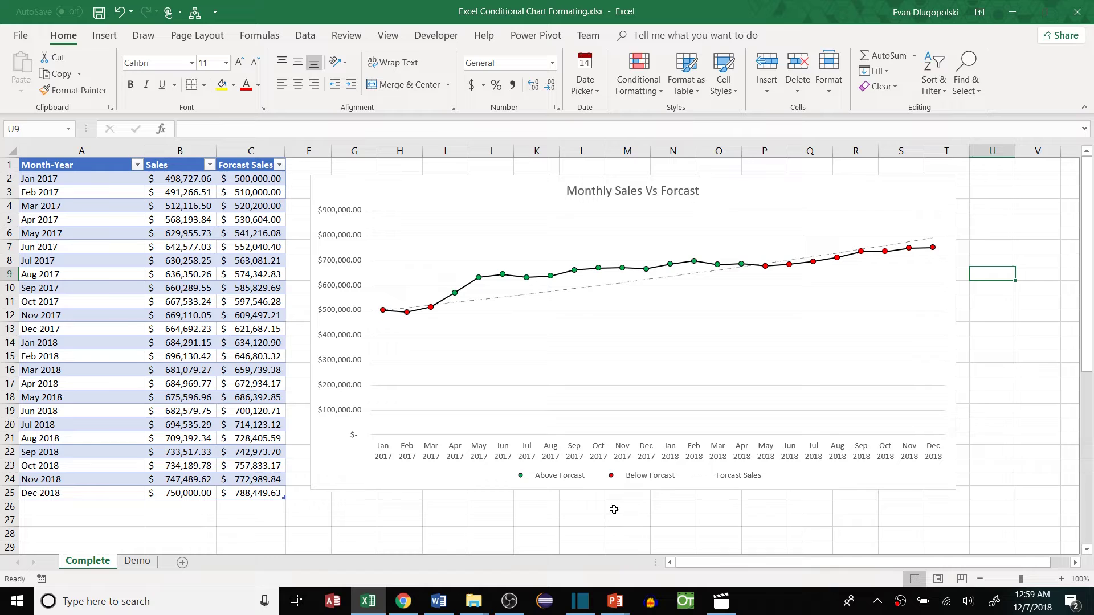
# On the Demo sheet, convert the range A1:C25 with its header row into a table.
pyautogui.click(137, 562)
pyautogui.moveTo(57, 164); pyautogui.dragTo(172, 320)
pyautogui.hotkey('ctrl', 'shift', 'Down')
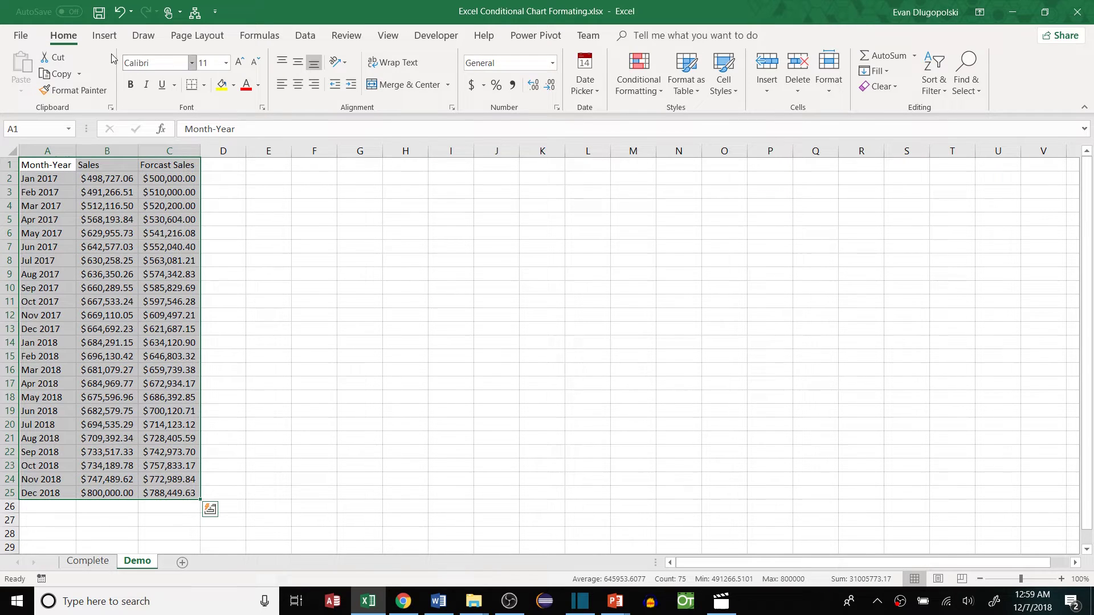
pyautogui.click(104, 36)
pyautogui.click(127, 68)
pyautogui.click(434, 267)
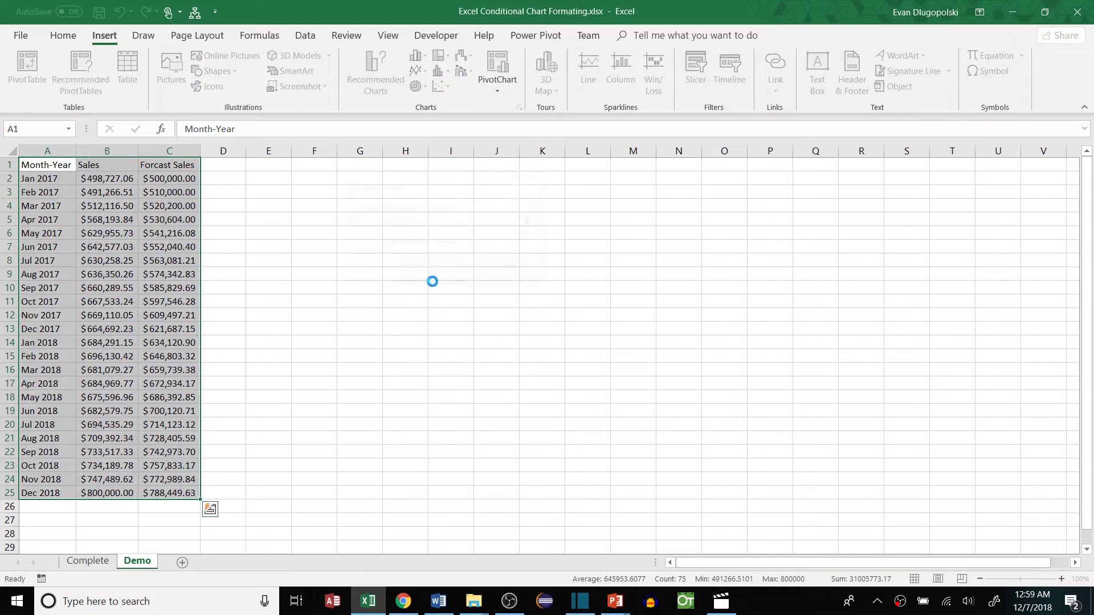
pyautogui.click(331, 287)
pyautogui.moveTo(49, 166); pyautogui.dragTo(171, 356)
pyautogui.click(377, 356)
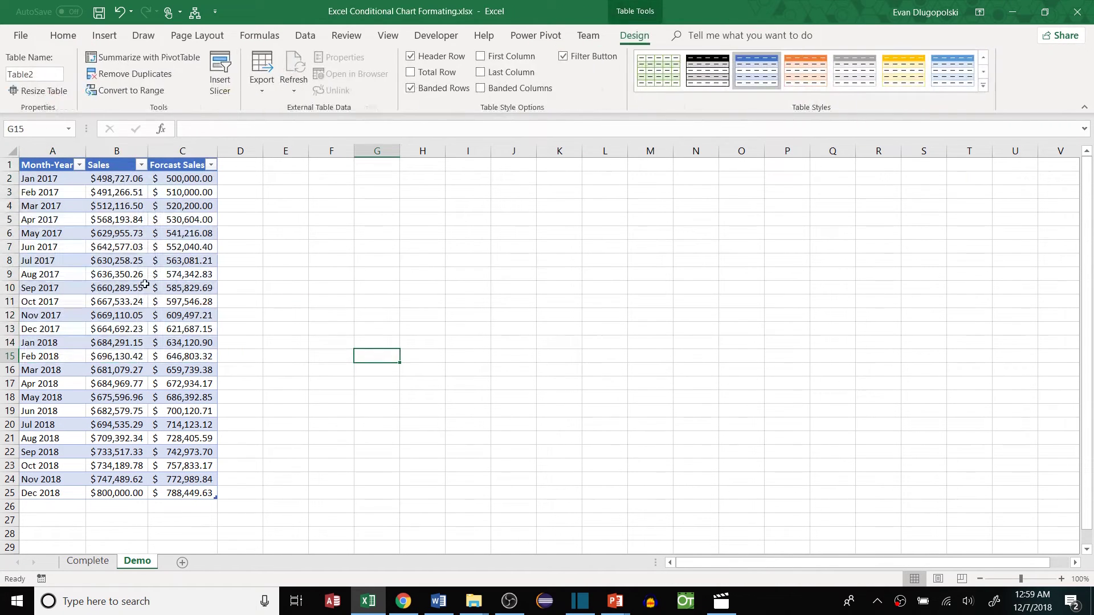
# Insert a line chart of Sales and Forcast Sales by month from the Demo table.
pyautogui.click(171, 233)
pyautogui.click(105, 35)
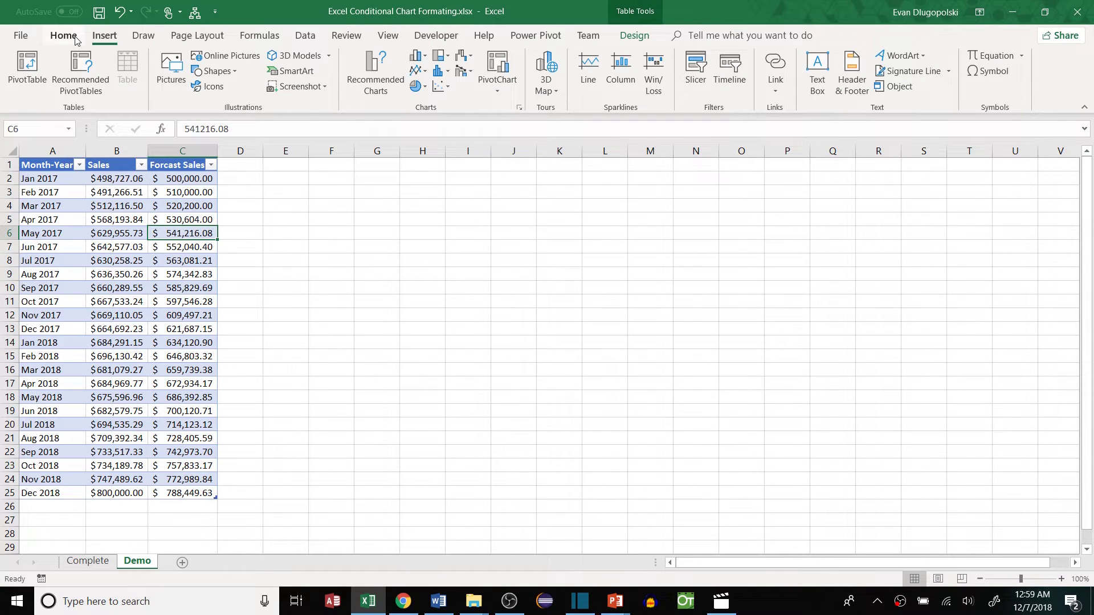
pyautogui.click(421, 72)
pyautogui.click(430, 115)
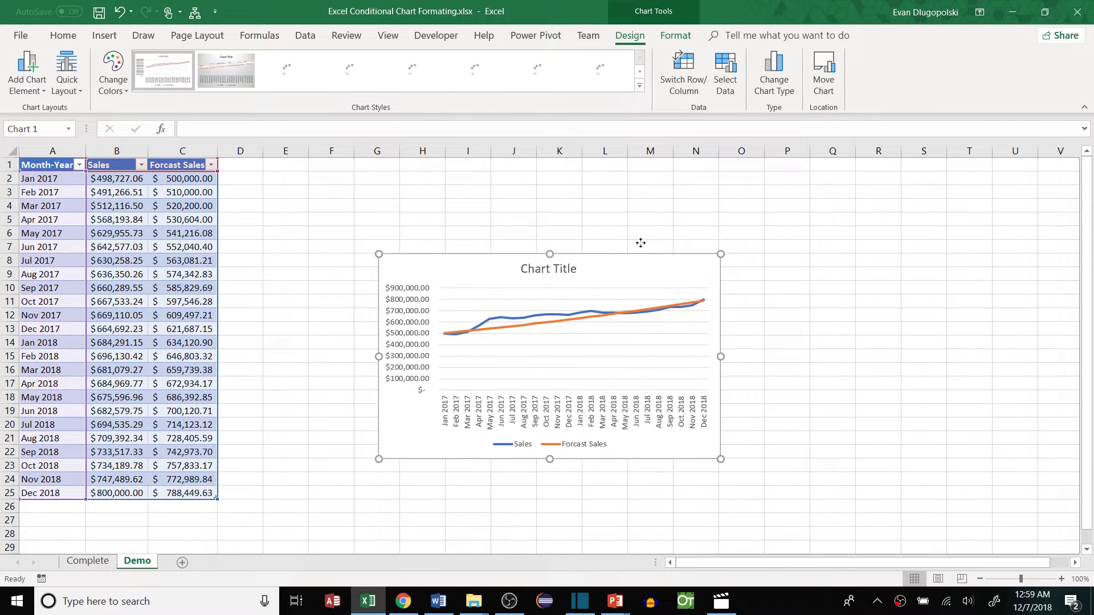
# Enlarge the line chart and place it beside the table, spanning roughly columns G to S and rows 2 to 25.
pyautogui.moveTo(729, 405); pyautogui.dragTo(976, 505)
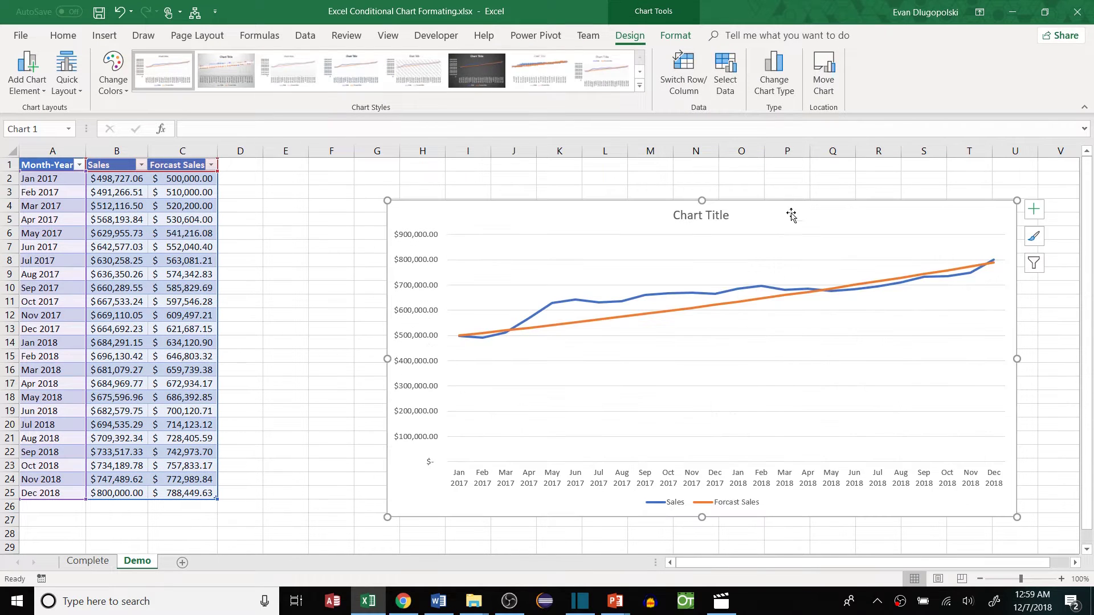
pyautogui.moveTo(794, 213); pyautogui.dragTo(745, 185)
pyautogui.click(310, 204)
pyautogui.click(416, 207)
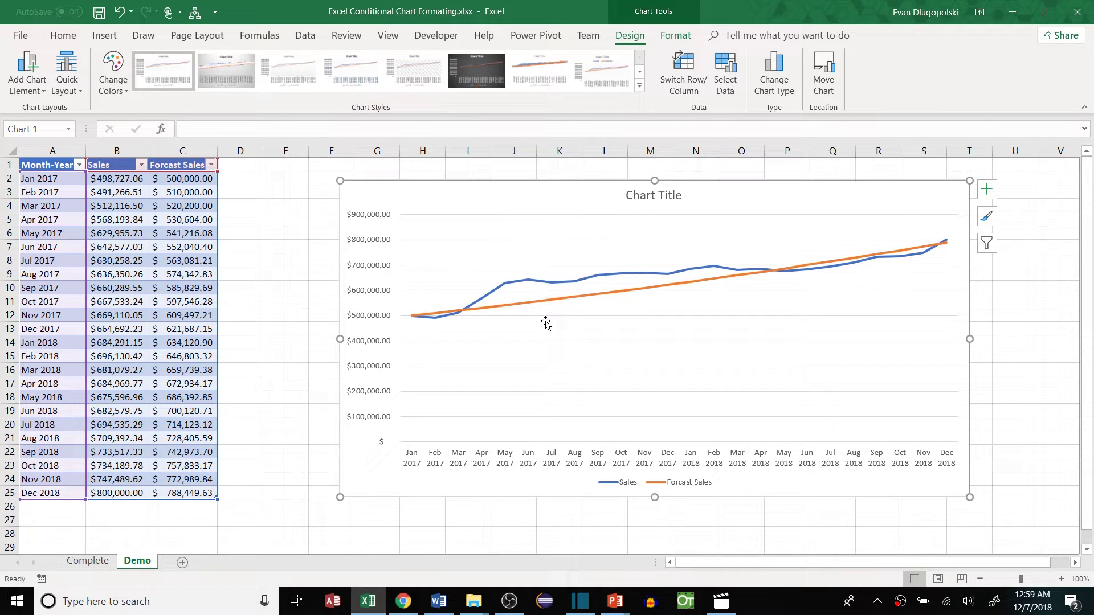
# Add a table column in D with the header "Above Forcase".
pyautogui.click(244, 166)
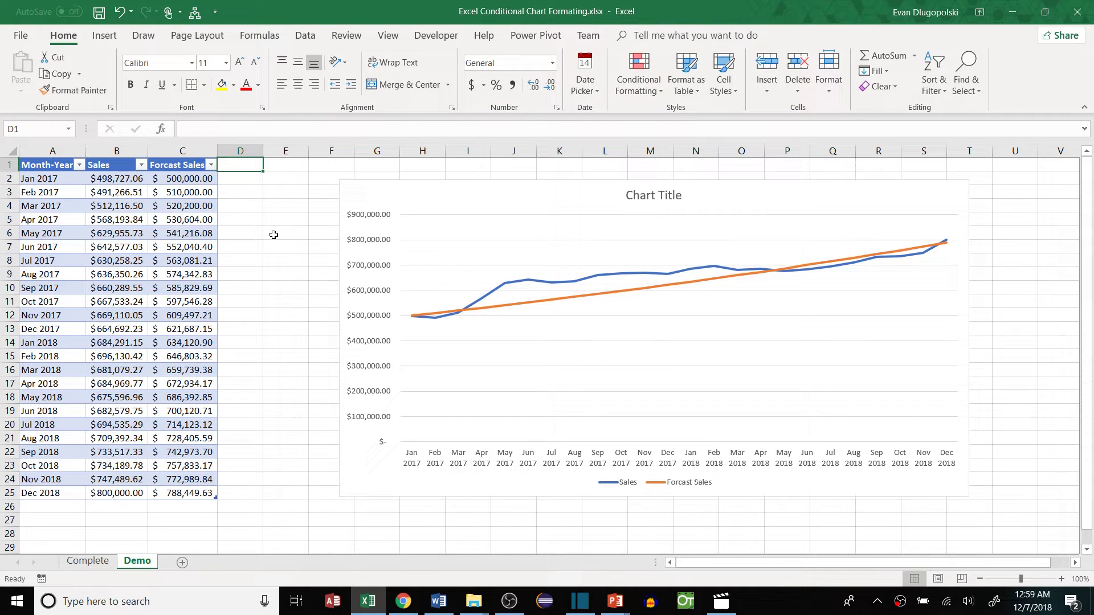
pyautogui.write('Above')
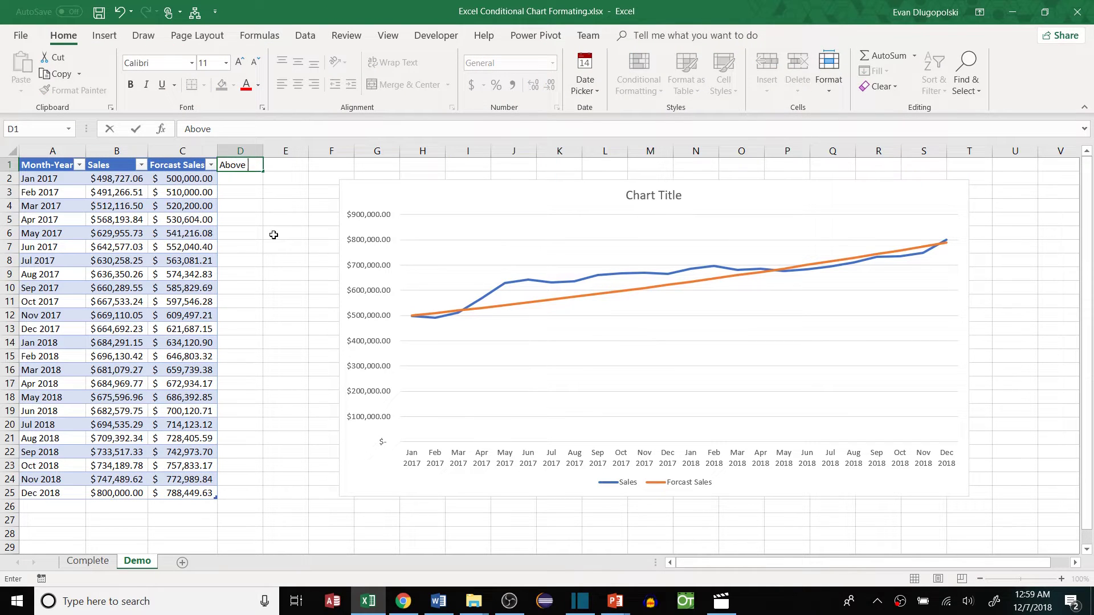
pyautogui.write(' Forcase')
pyautogui.press('Tab')
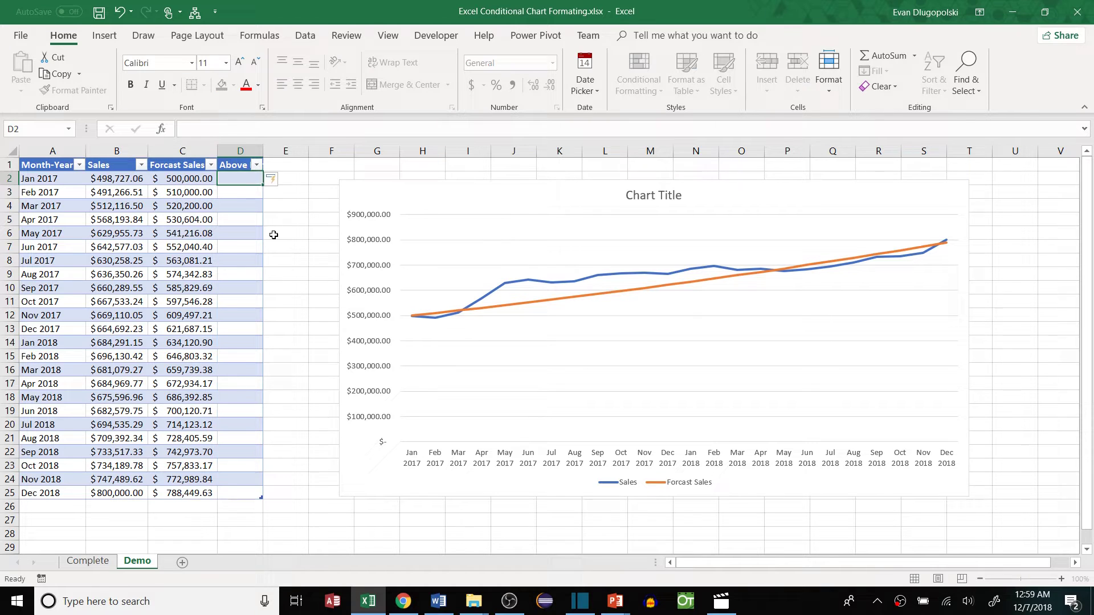
# Add a table column in E with the header "Below Forcast".
pyautogui.write('Below ')
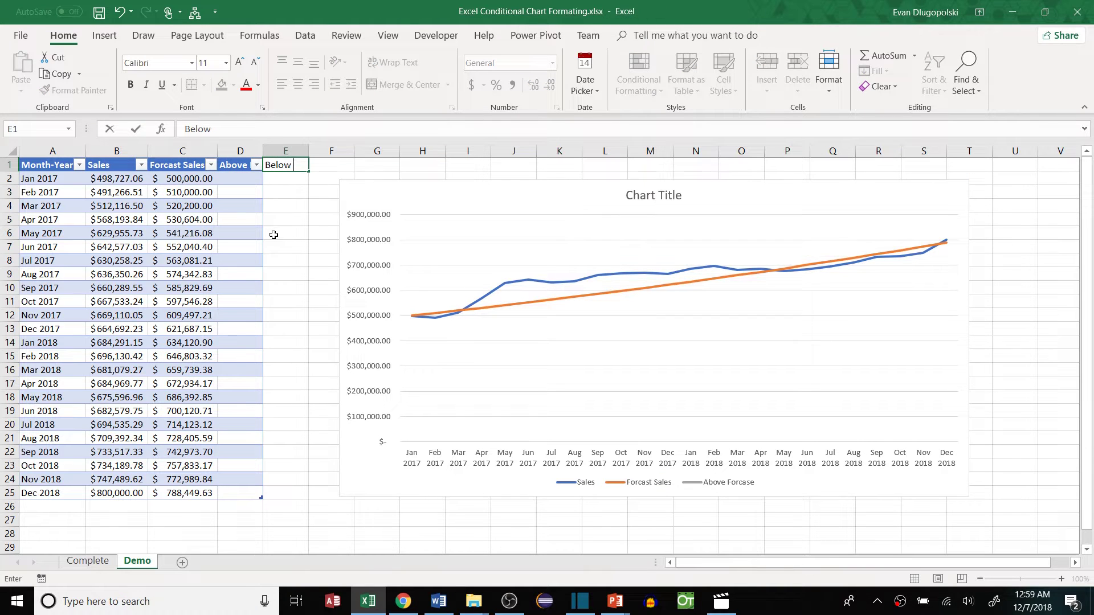
pyautogui.write('Forcase')
pyautogui.hotkey('ctrl', 'Return')
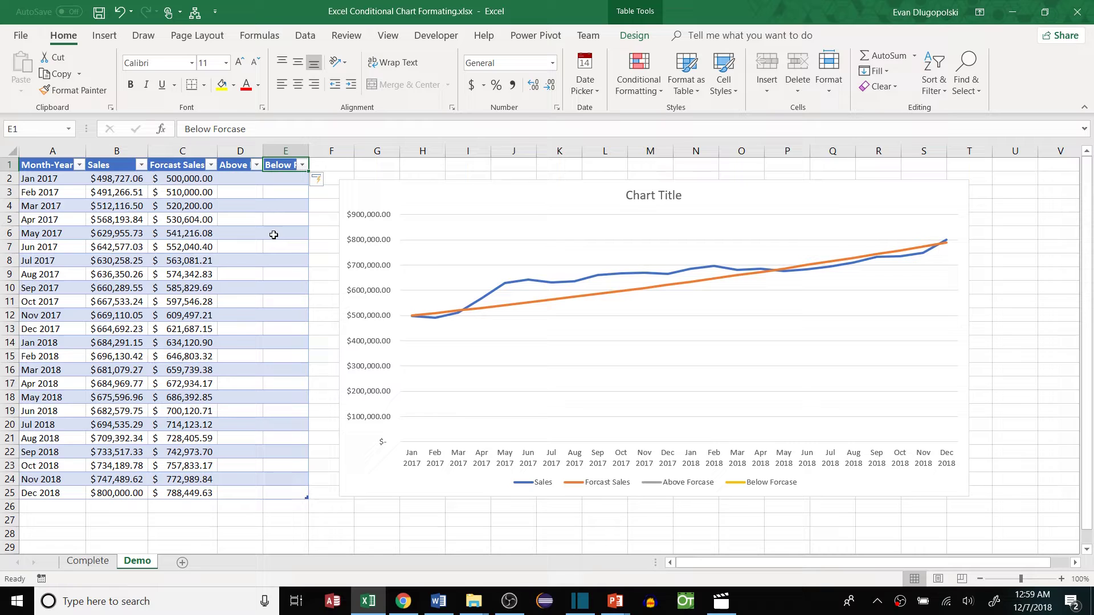
pyautogui.click(300, 133)
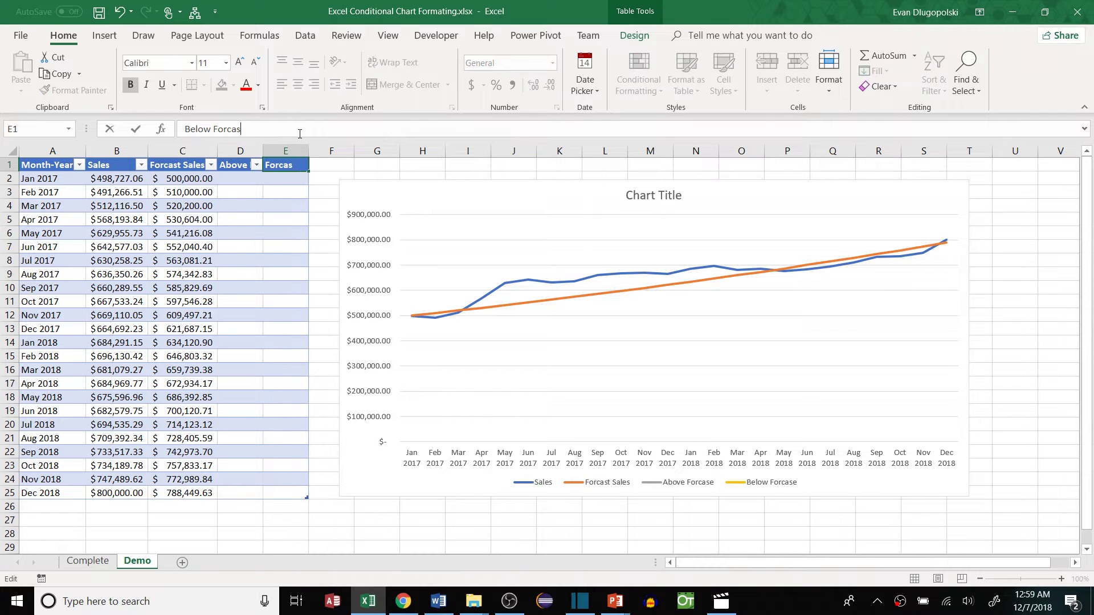
pyautogui.write('t')
pyautogui.press('Return')
pyautogui.press('Left')
pyautogui.write('=')
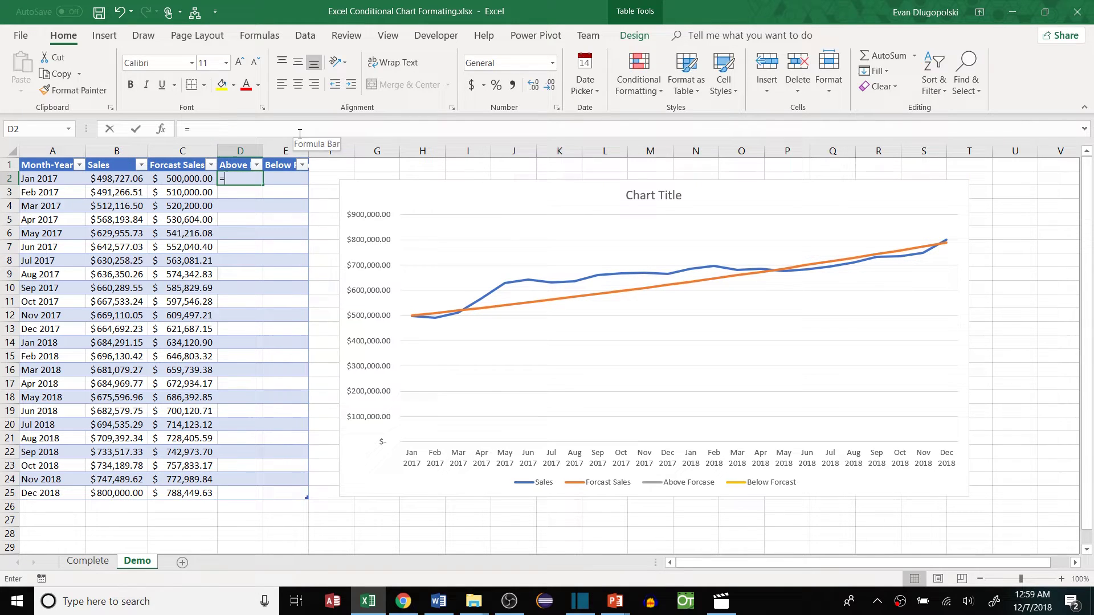
pyautogui.write('IF(')
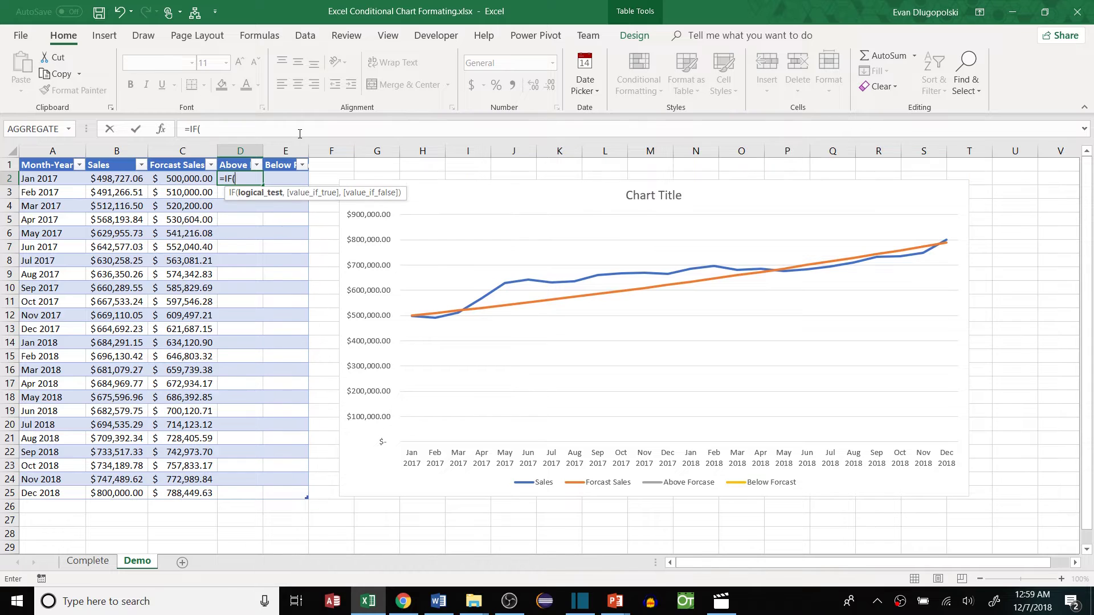
pyautogui.click(114, 180)
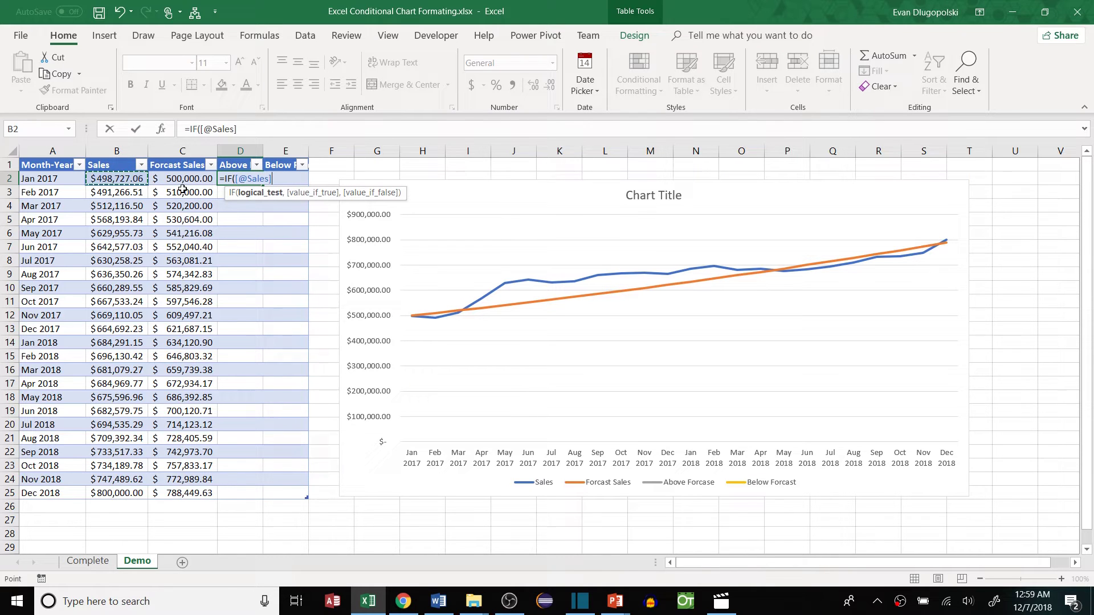
pyautogui.write('>')
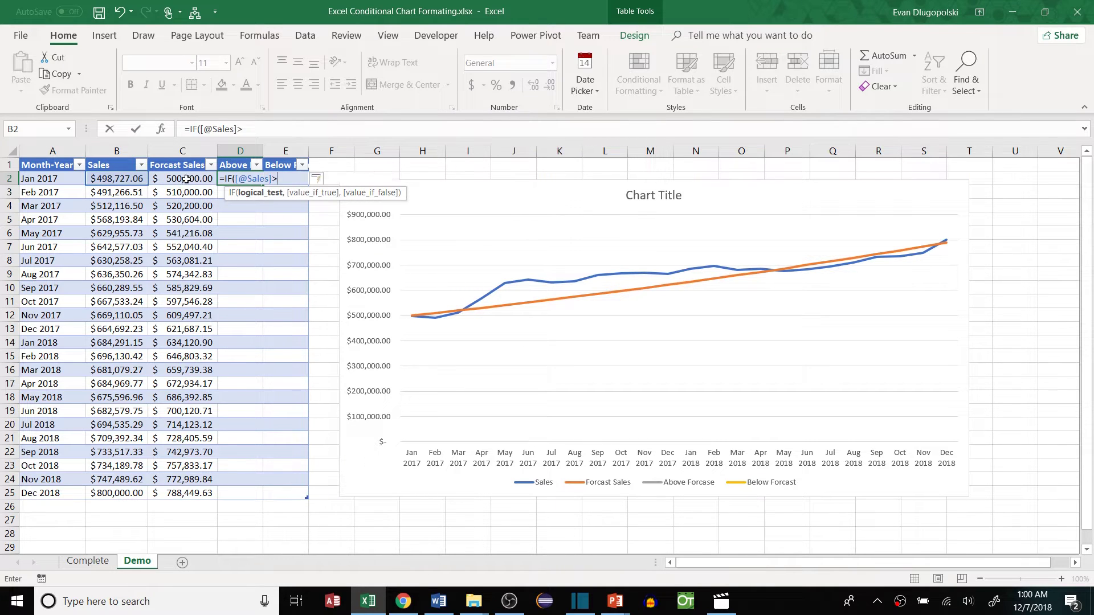
pyautogui.click(182, 179)
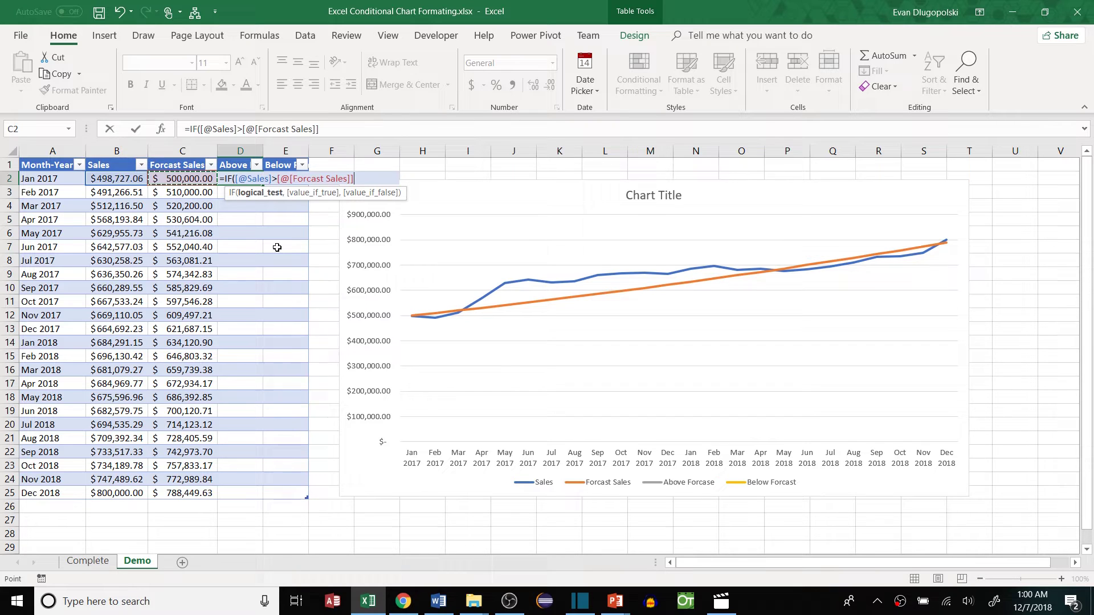
pyautogui.write(',')
pyautogui.click(125, 180)
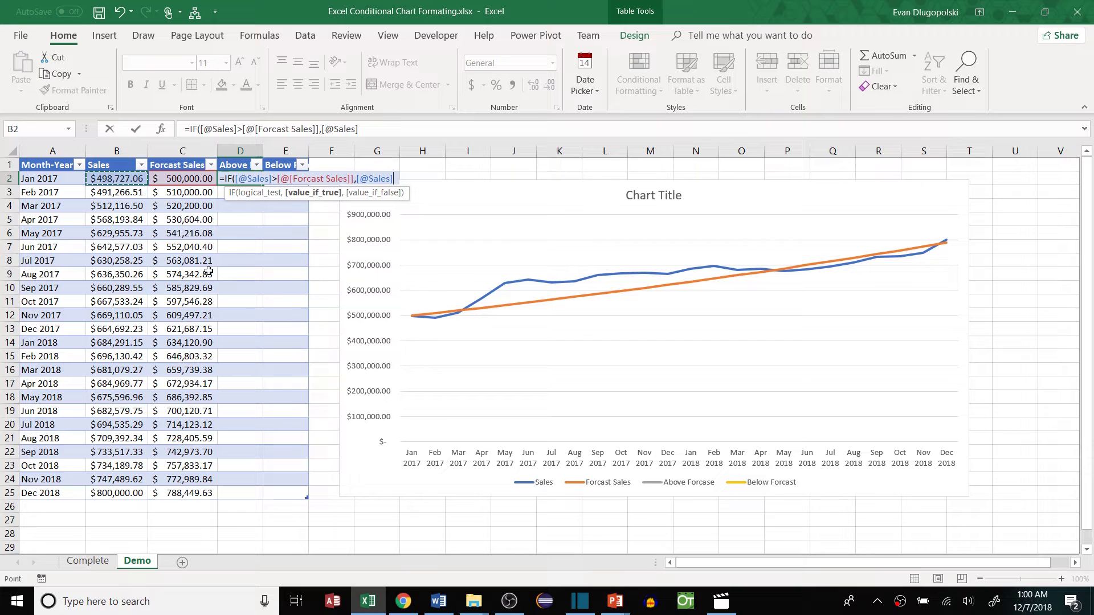
pyautogui.write(',')
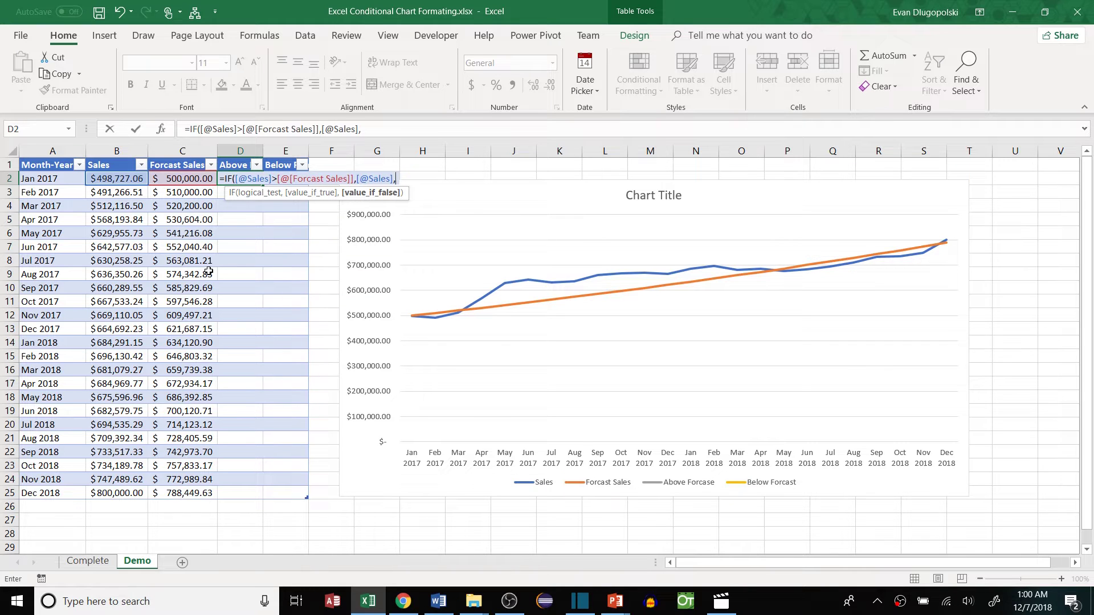
pyautogui.write('na()')
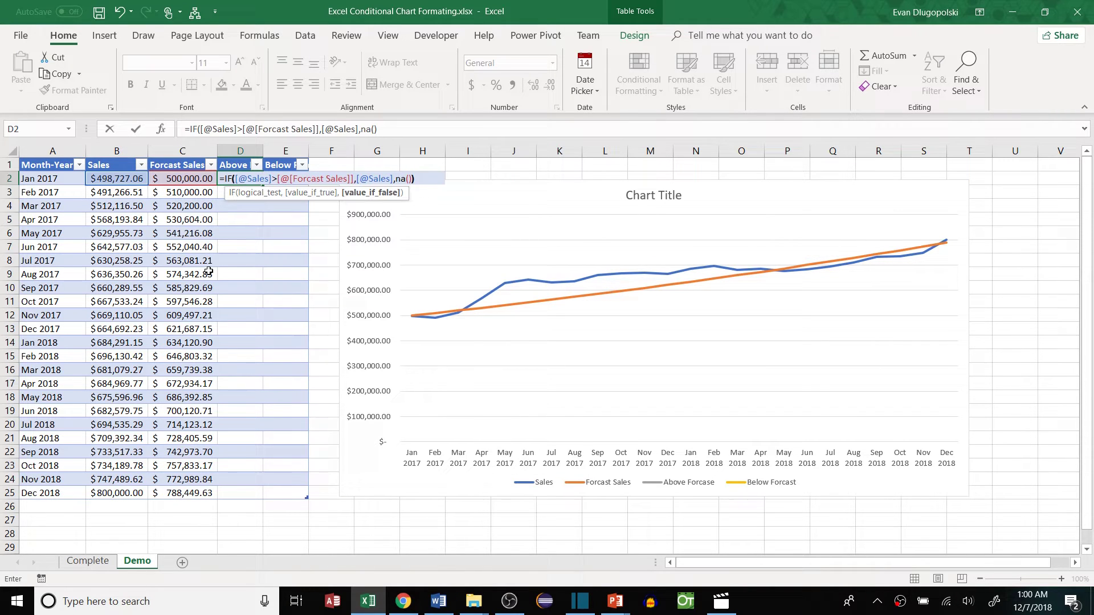
pyautogui.write(')')
pyautogui.press('Return')
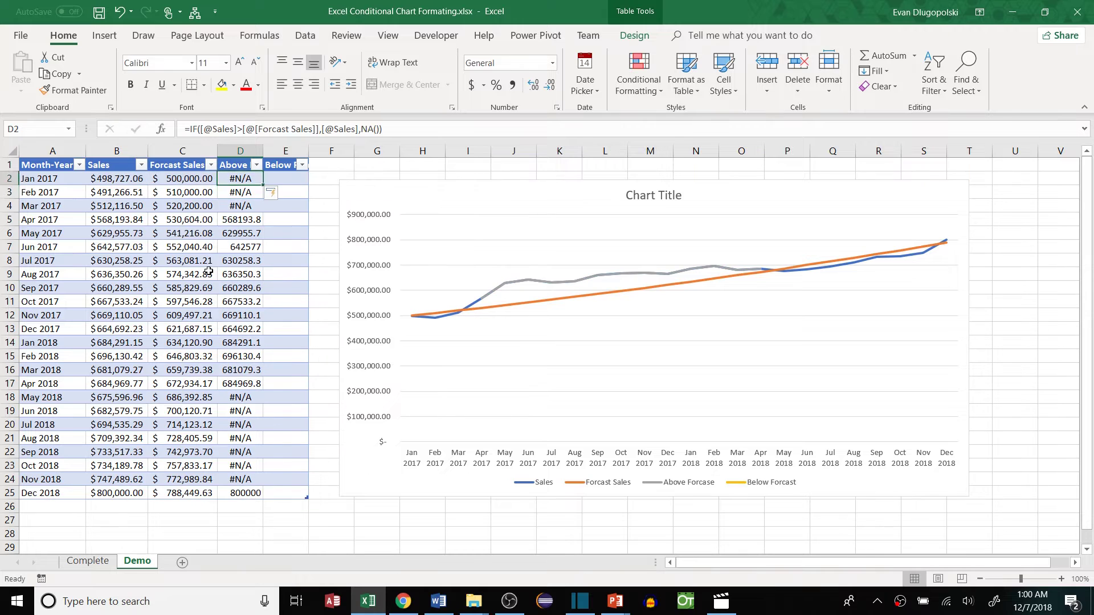
# Review the Above Forcase results and widen columns D and E to fit their full headers.
pyautogui.press('Down')
pyautogui.press('Down')
pyautogui.moveTo(240, 178); pyautogui.dragTo(244, 493)
pyautogui.click(246, 516)
pyautogui.click(240, 178)
pyautogui.click(349, 181)
pyautogui.write('=')
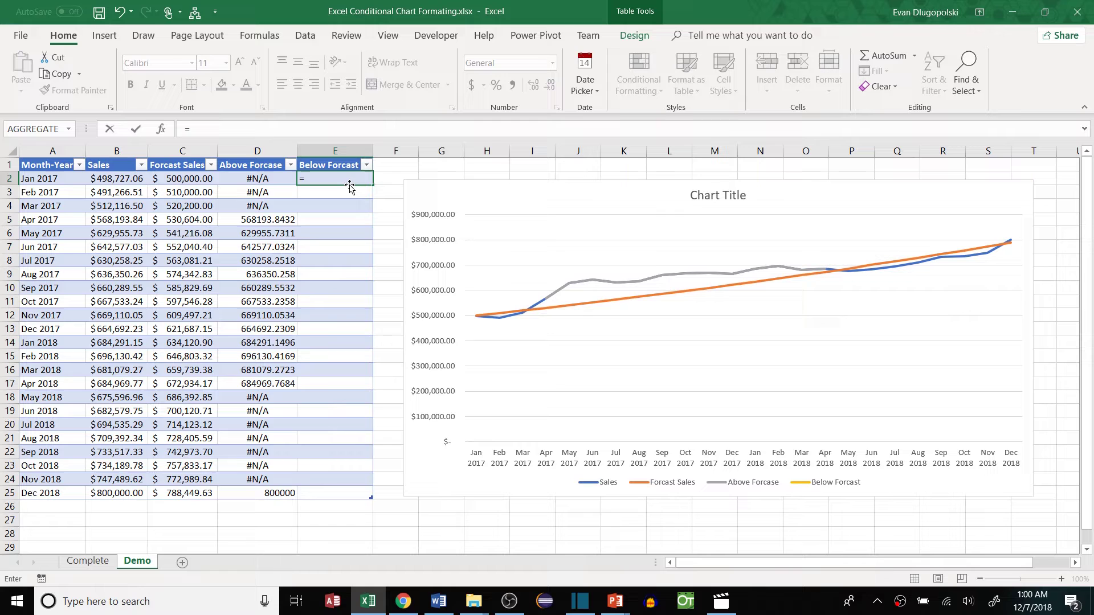
pyautogui.press('Escape')
# Copy the Above Forcase formula from D2 into E2 under Below Forcast.
pyautogui.click(284, 181)
pyautogui.moveTo(385, 129); pyautogui.dragTo(185, 129)
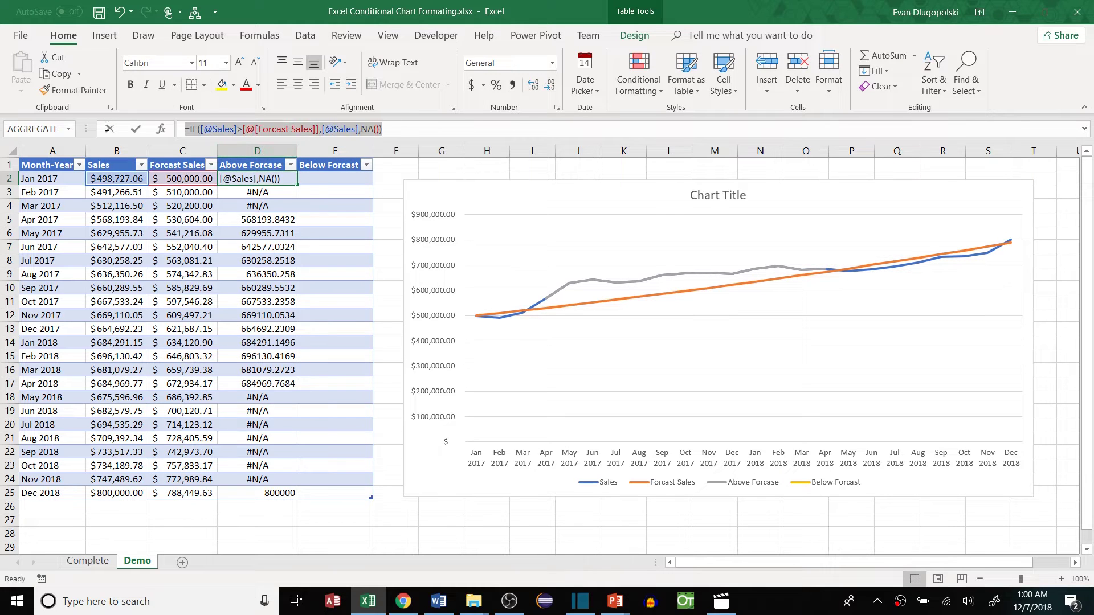
pyautogui.hotkey('ctrl', 'c')
pyautogui.press('Escape')
pyautogui.press('Right')
pyautogui.click(297, 132)
pyautogui.hotkey('ctrl', 'v')
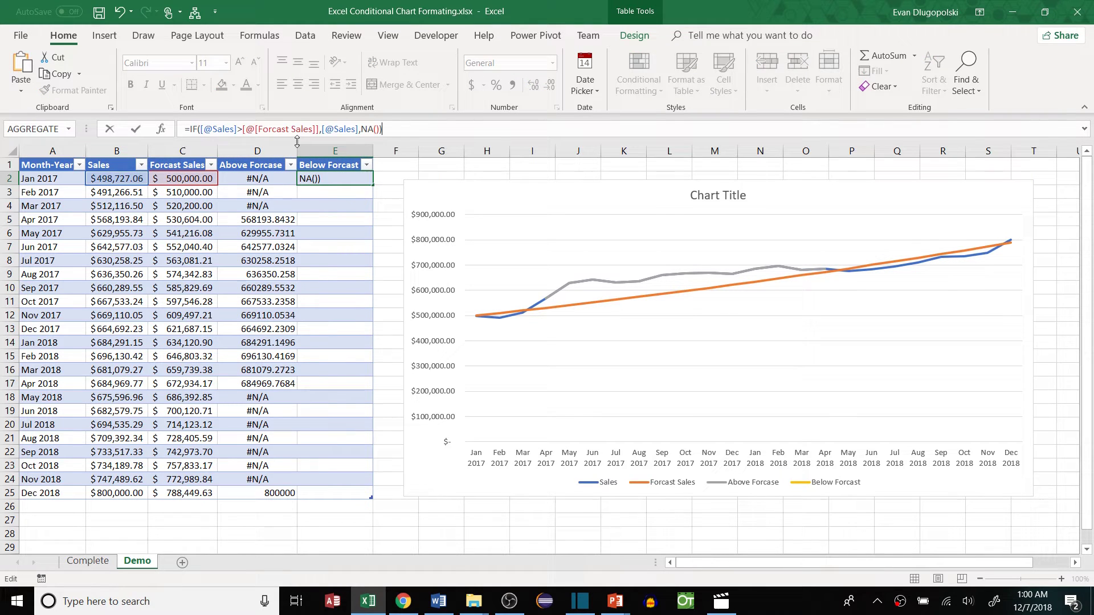
pyautogui.click(242, 129)
pyautogui.press('BackSpace')
pyautogui.write('<')
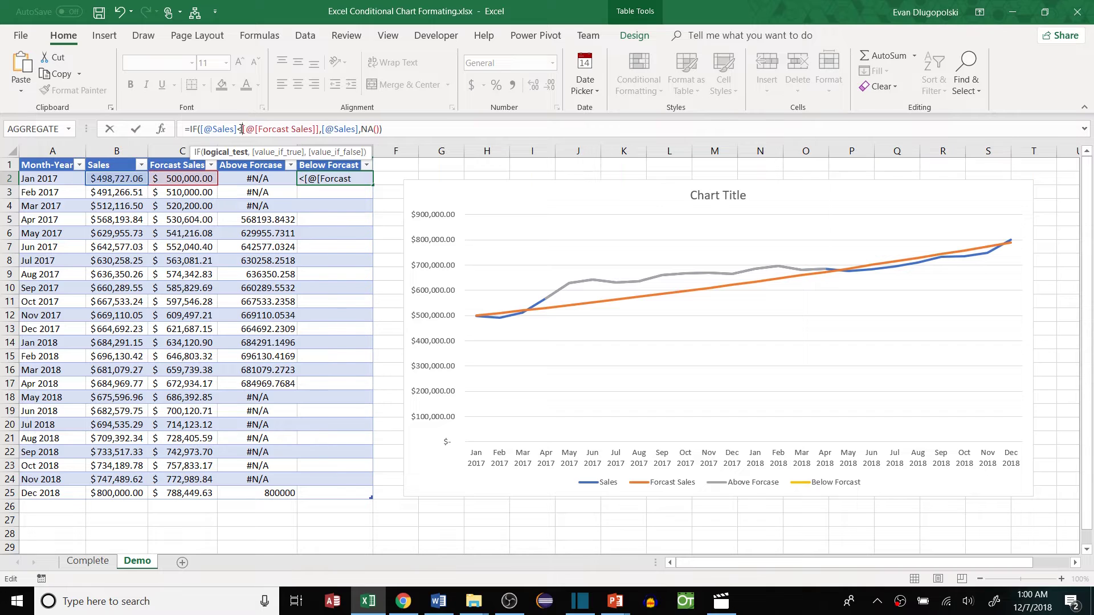
pyautogui.press('Return')
pyautogui.press('Down')
pyautogui.press('Down')
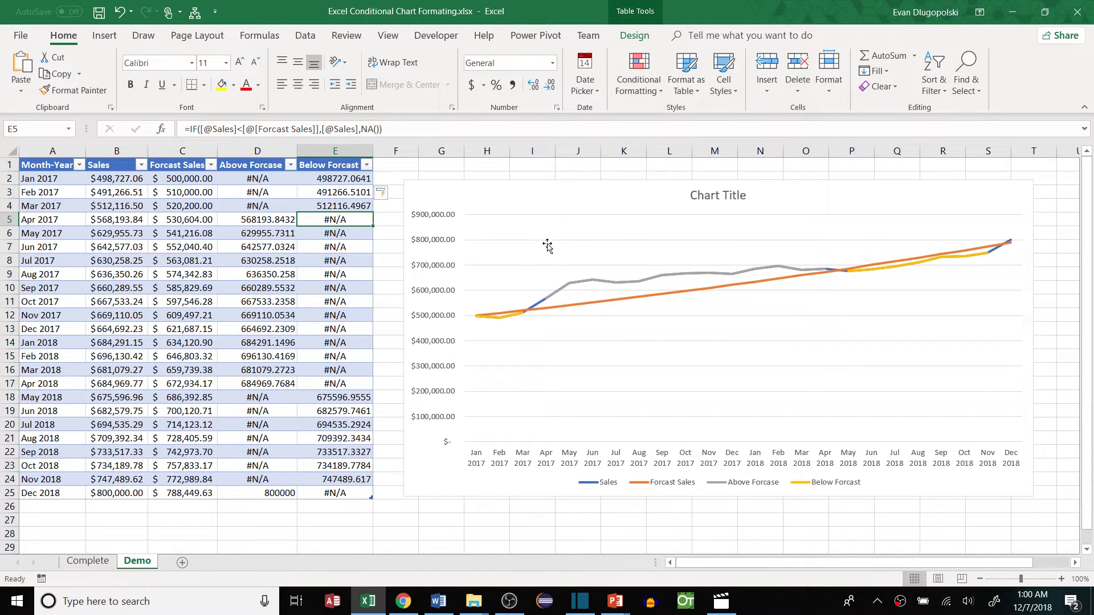
# Open the data series formatting for Above Forcase on the chart and set it to No line.
pyautogui.click(560, 292)
pyautogui.rightClick(560, 290)
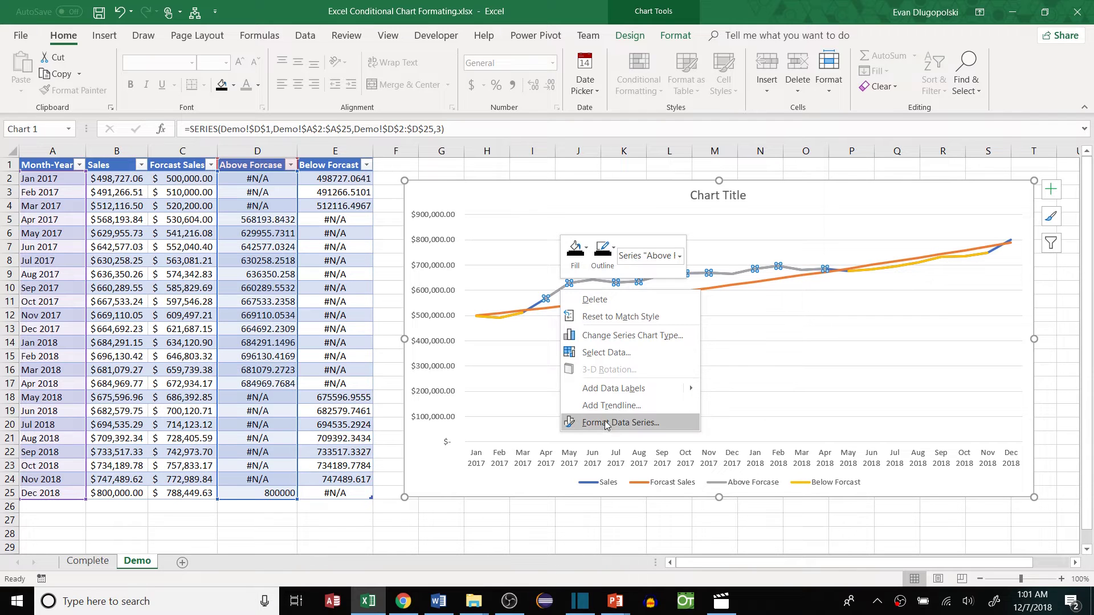
pyautogui.press('Escape')
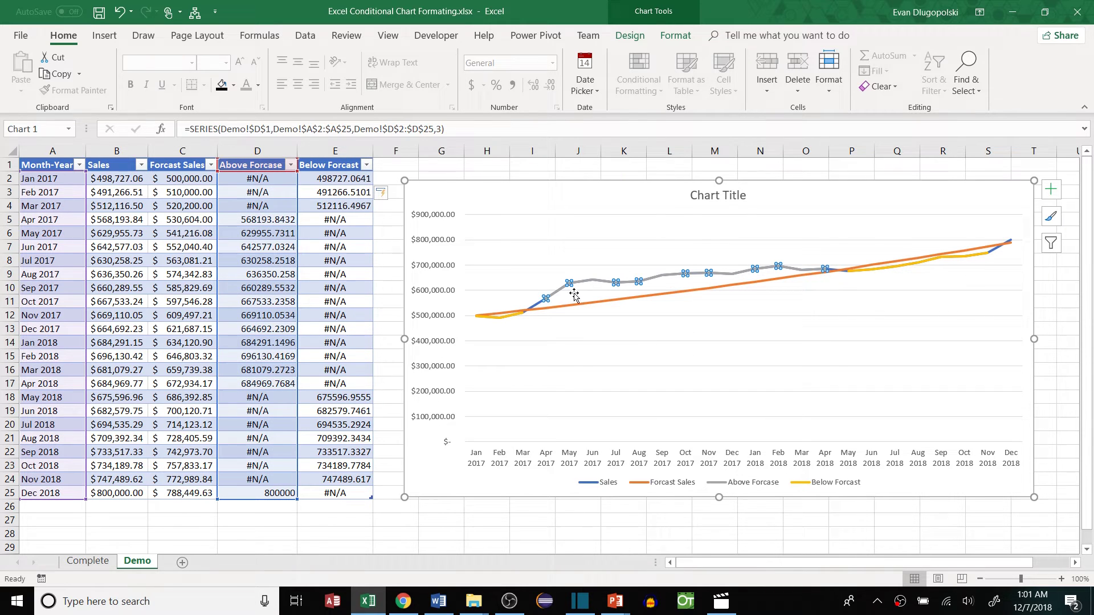
pyautogui.doubleClick(590, 281)
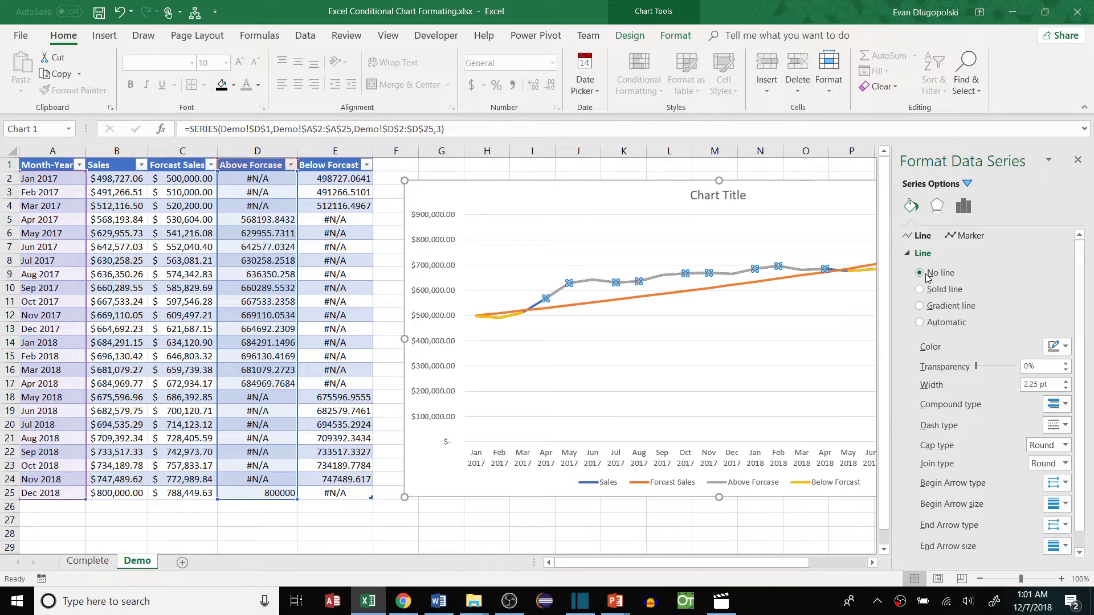
# Give the Above Forcase series built-in circle markers of size 6.
pyautogui.click(968, 236)
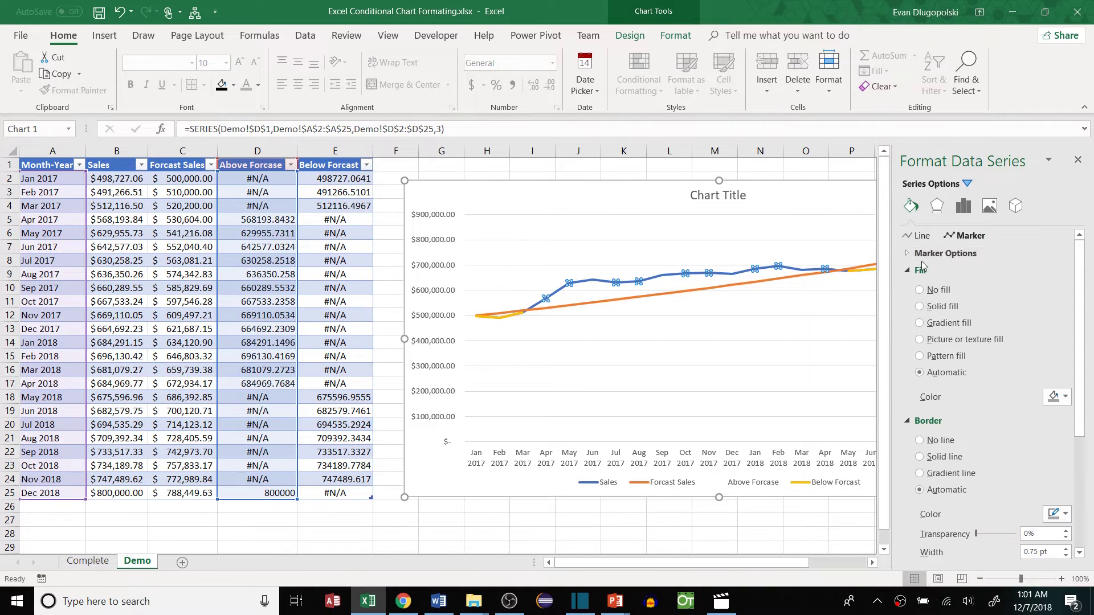
pyautogui.click(943, 254)
pyautogui.click(919, 304)
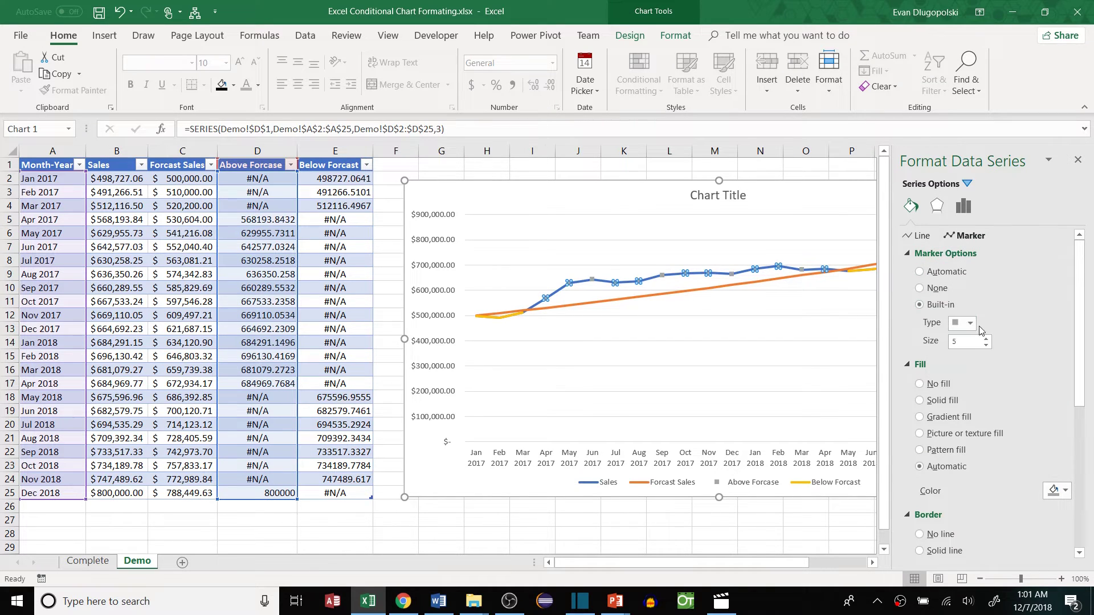
pyautogui.click(969, 323)
pyautogui.click(960, 441)
pyautogui.click(986, 338)
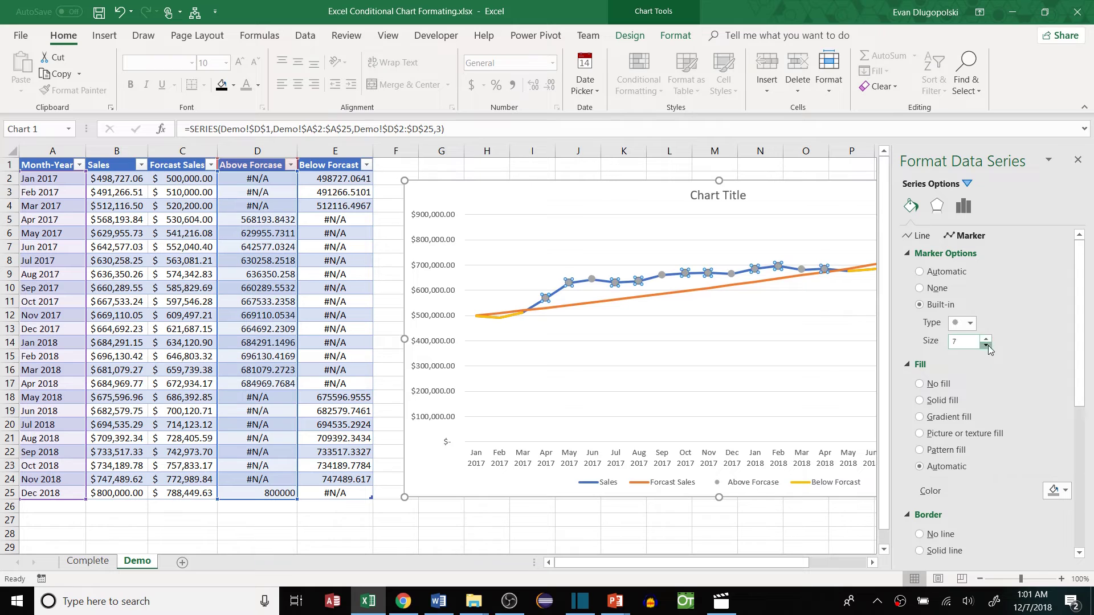
# Format the Above Forcase markers with a solid green fill and a black border.
pyautogui.click(920, 400)
pyautogui.scroll(-3, 968, 370)
pyautogui.click(1064, 314)
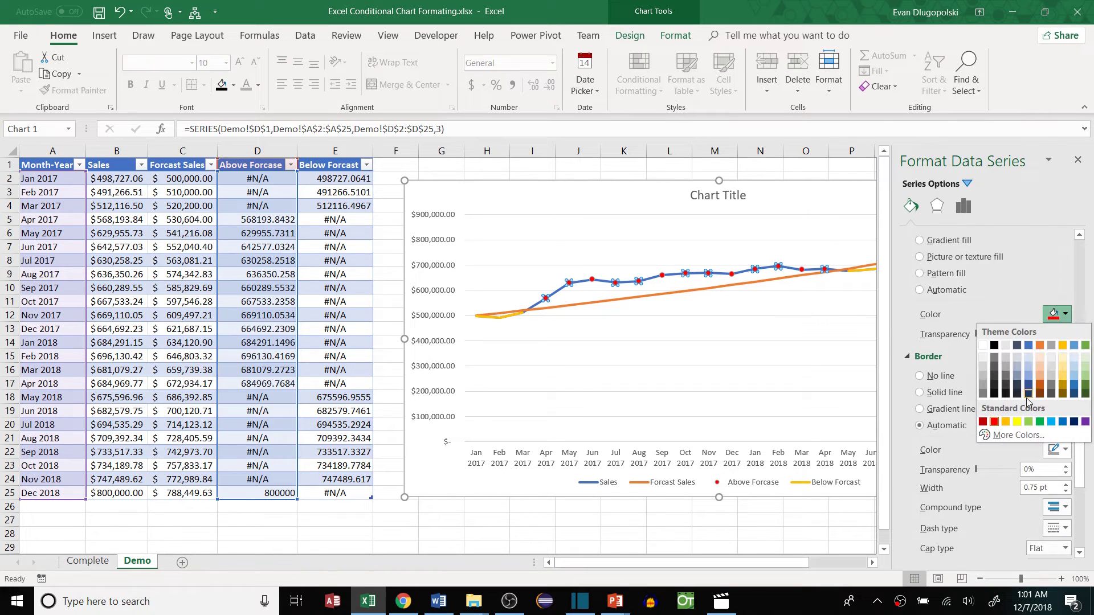
pyautogui.click(1040, 421)
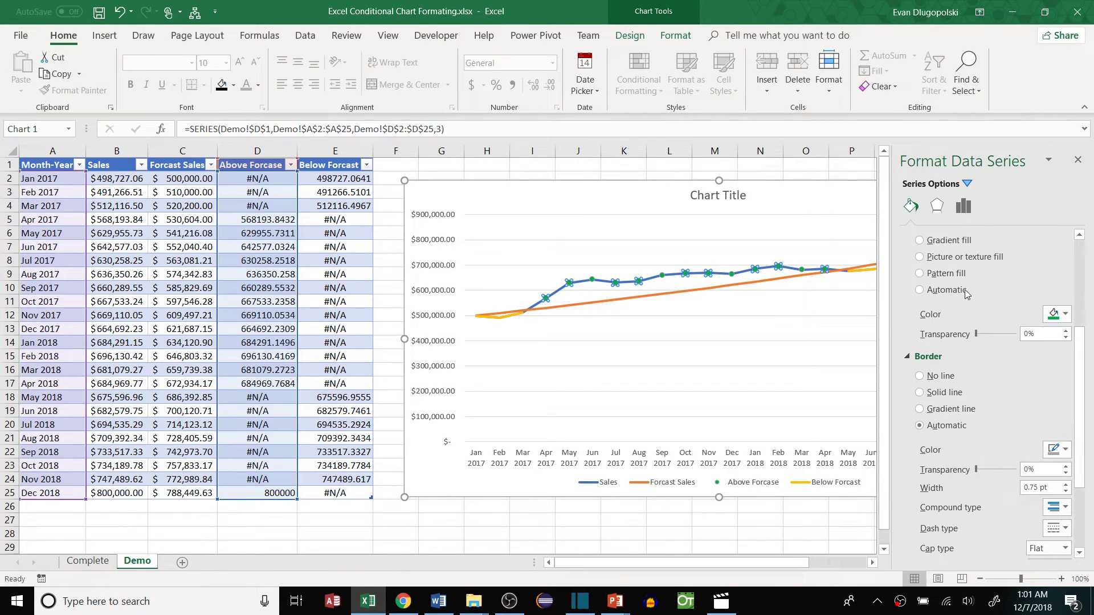
pyautogui.click(1058, 450)
pyautogui.click(994, 482)
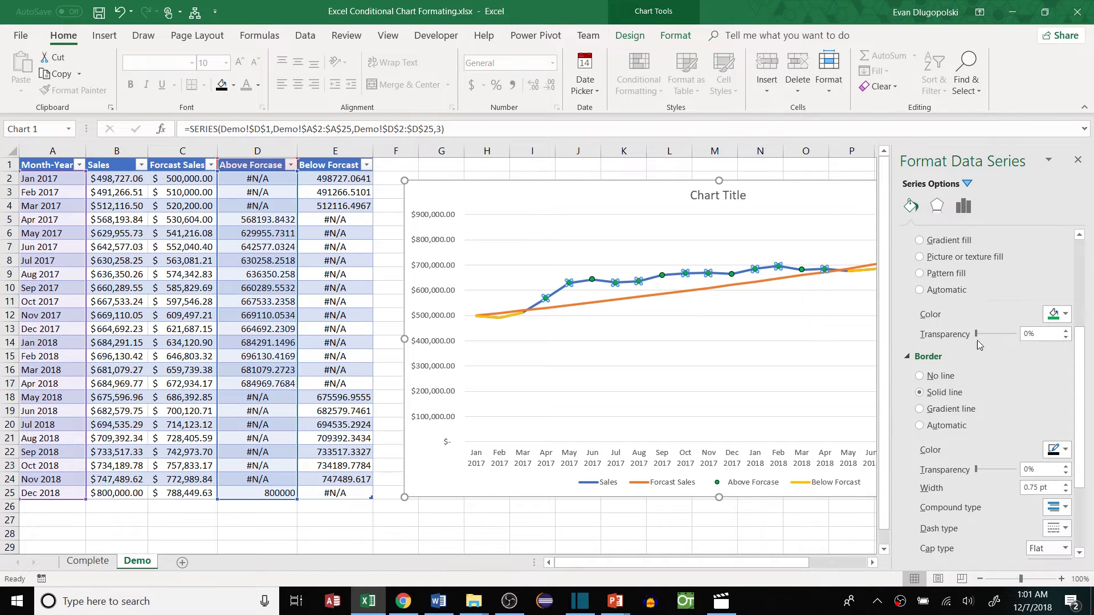
pyautogui.click(1082, 320)
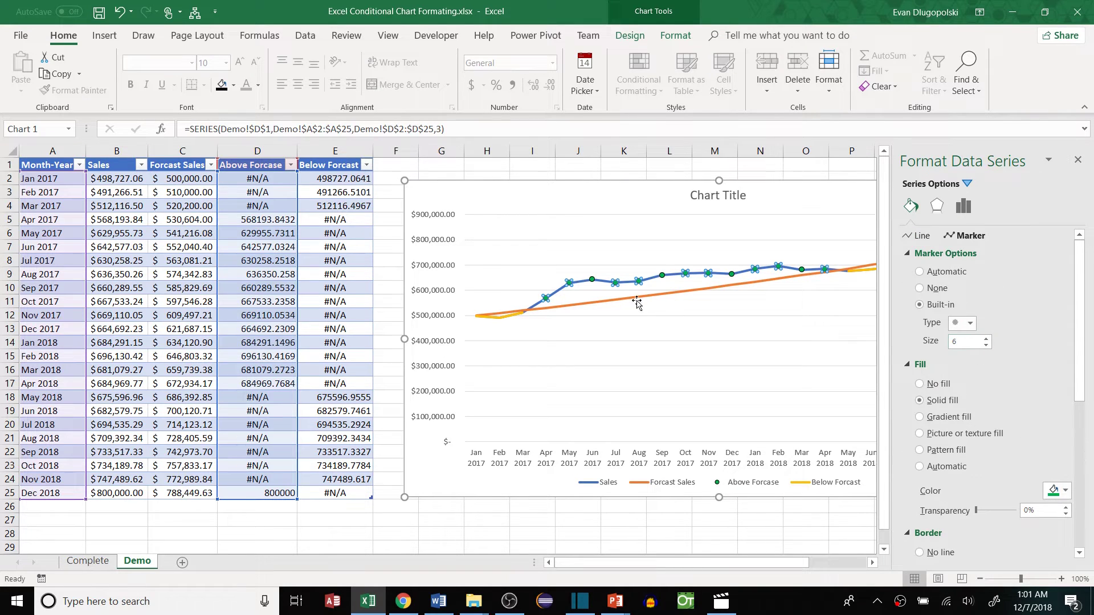
# Format the Forcast Sales line as a black dotted line 1 pt wide.
pyautogui.click(557, 311)
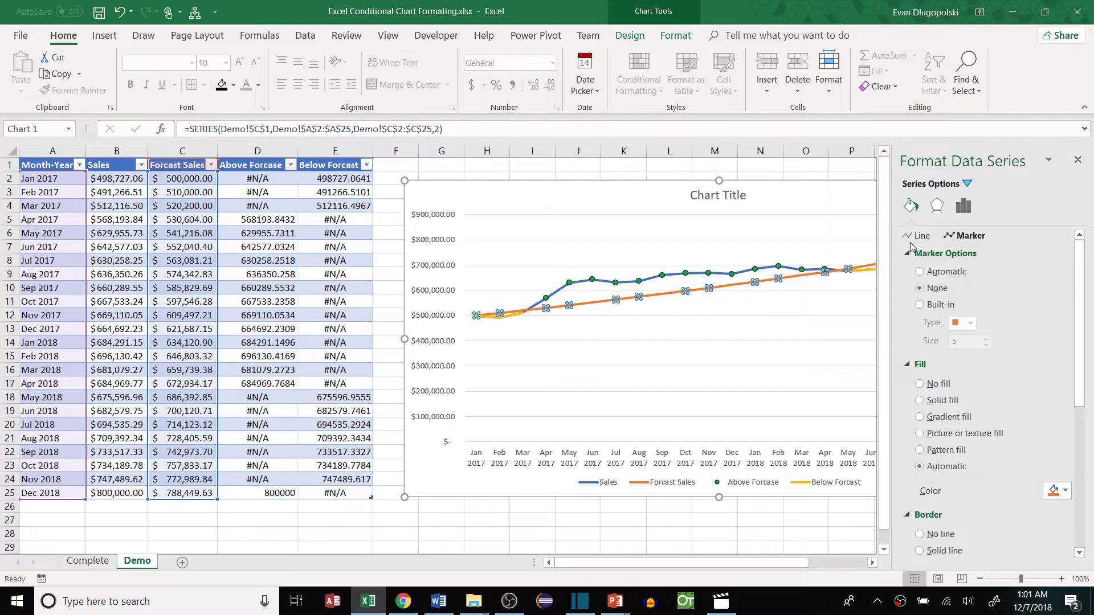
pyautogui.click(921, 236)
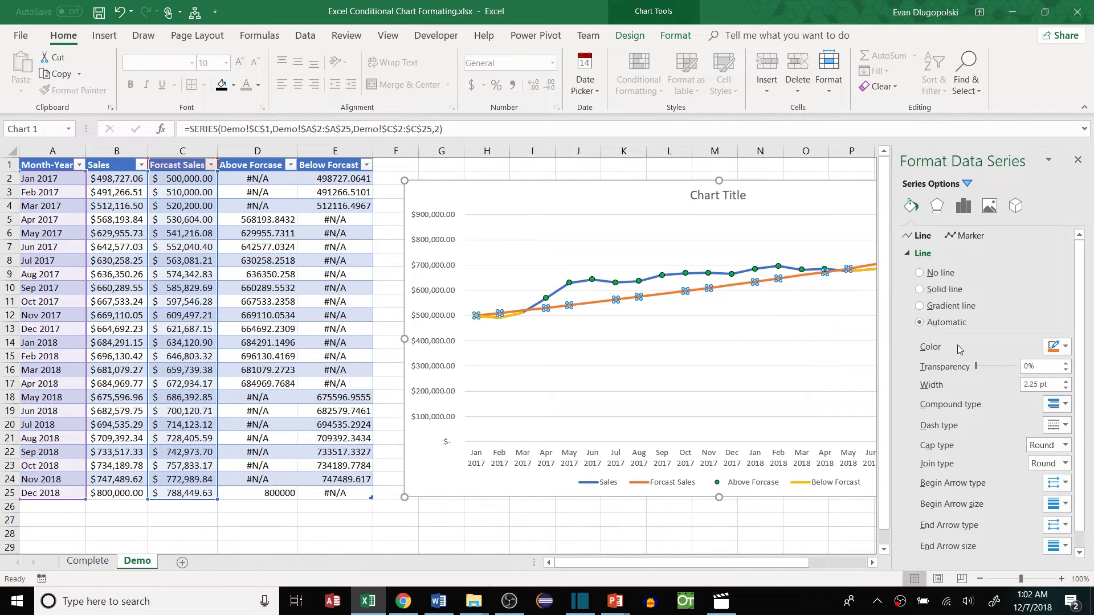
pyautogui.click(1065, 388)
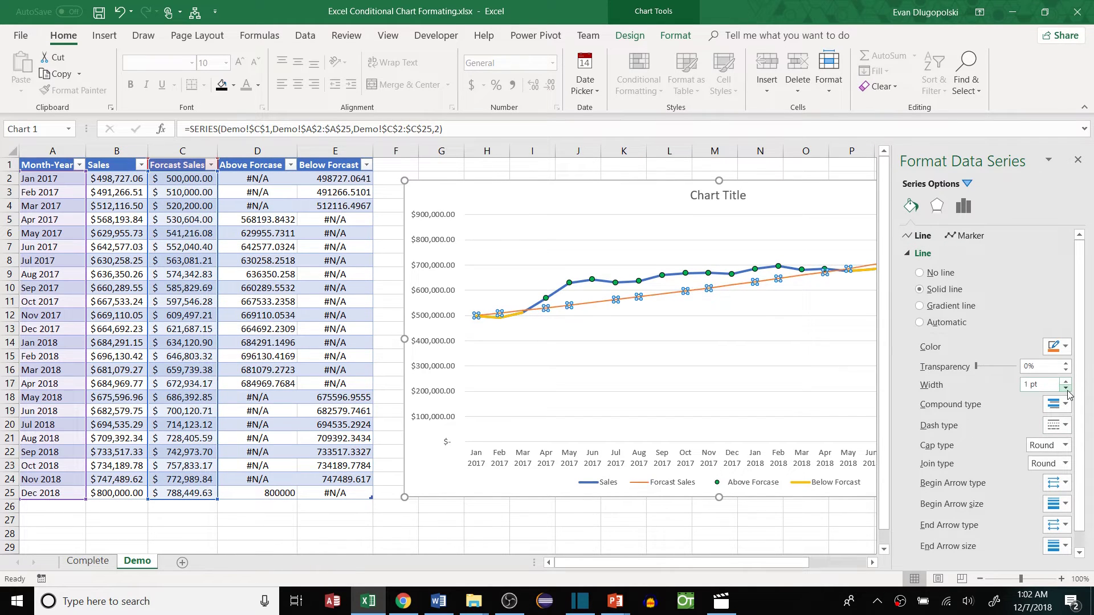
pyautogui.click(1066, 426)
pyautogui.click(1059, 453)
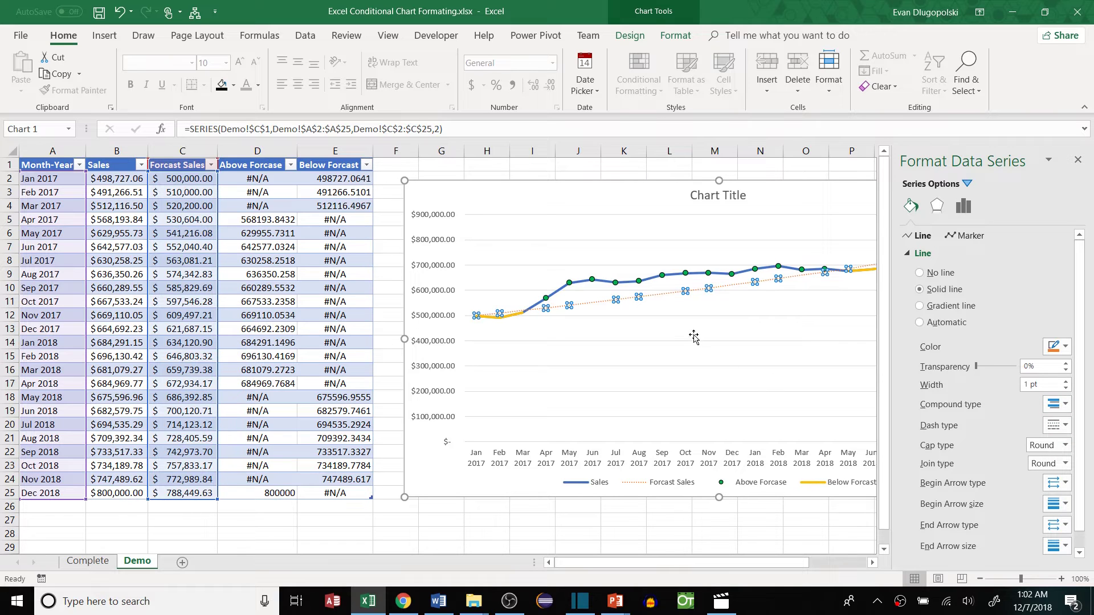
pyautogui.click(1057, 349)
pyautogui.click(995, 380)
# Select the Below Forcast series on the chart and set it to No line.
pyautogui.click(529, 342)
pyautogui.click(515, 314)
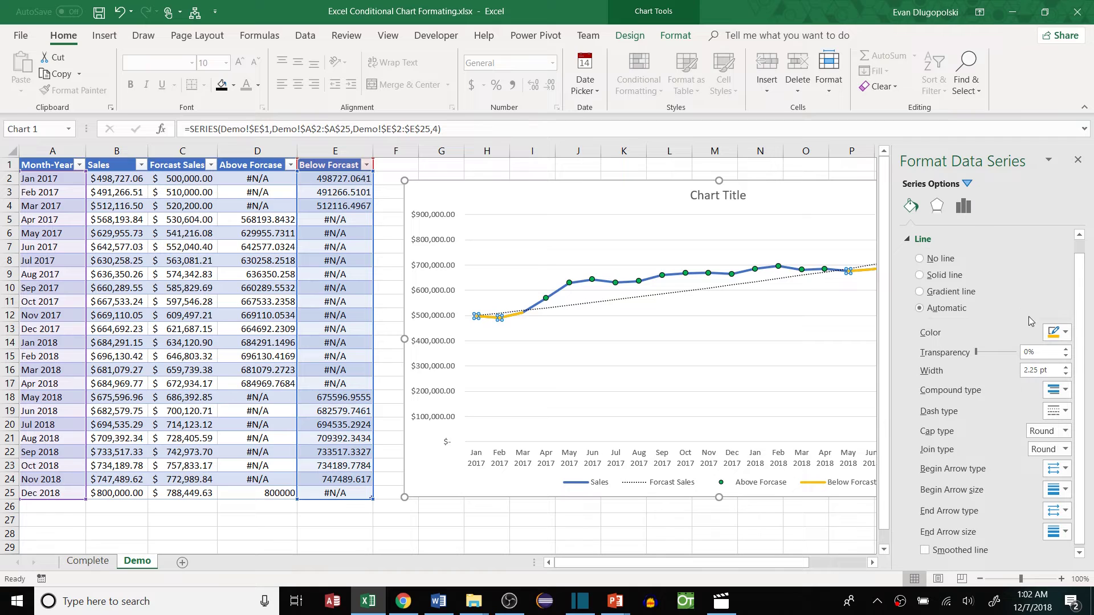
pyautogui.click(918, 258)
# Give the Below Forcast series built-in circle markers of size 6.
pyautogui.click(968, 236)
pyautogui.click(920, 254)
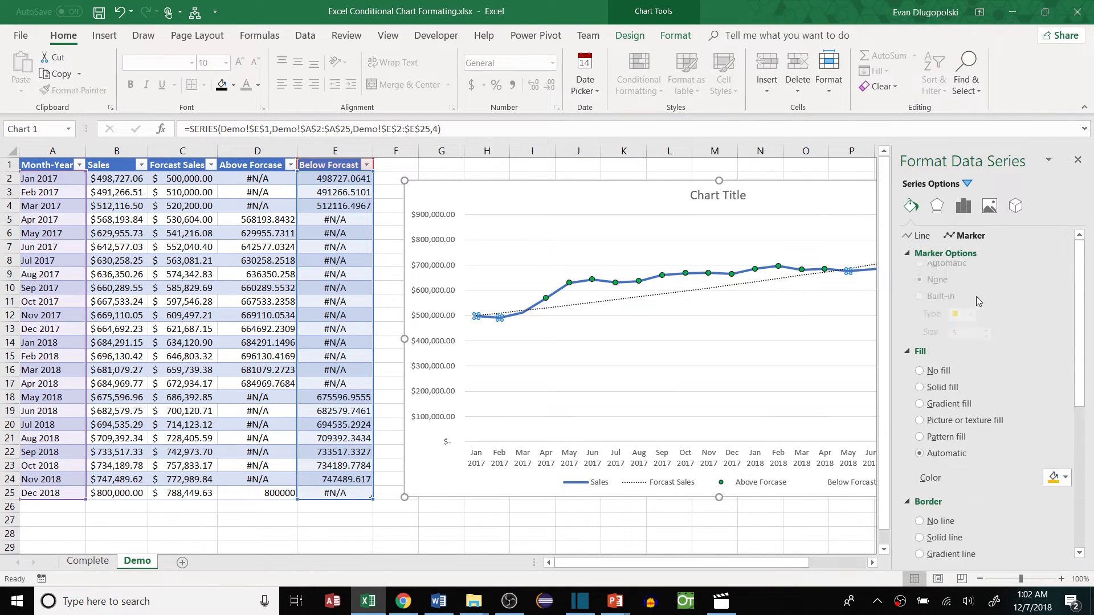
pyautogui.click(919, 304)
pyautogui.click(970, 323)
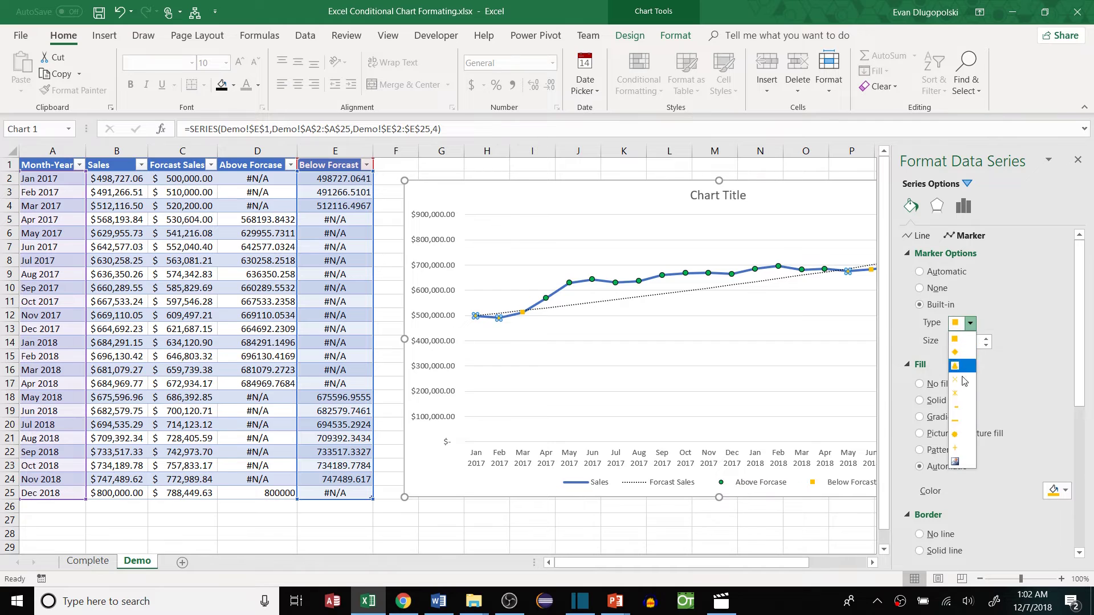
pyautogui.click(954, 434)
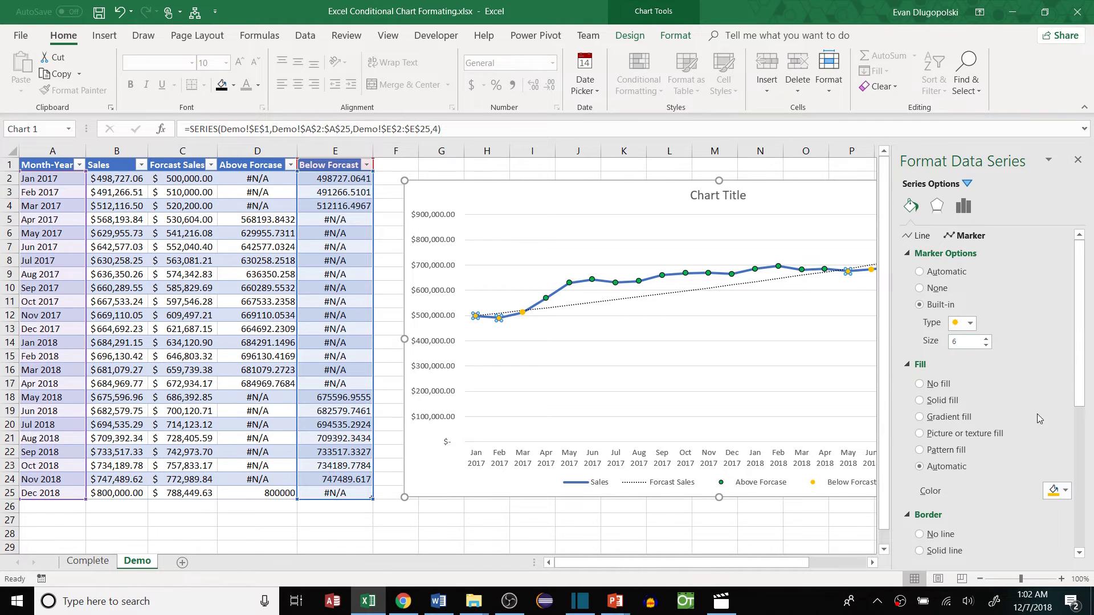
# Format the Below Forcast markers with a red fill and a black border.
pyautogui.click(1055, 490)
pyautogui.click(995, 461)
pyautogui.moveTo(1079, 332); pyautogui.dragTo(1077, 438)
pyautogui.scroll(-1, 1077, 438)
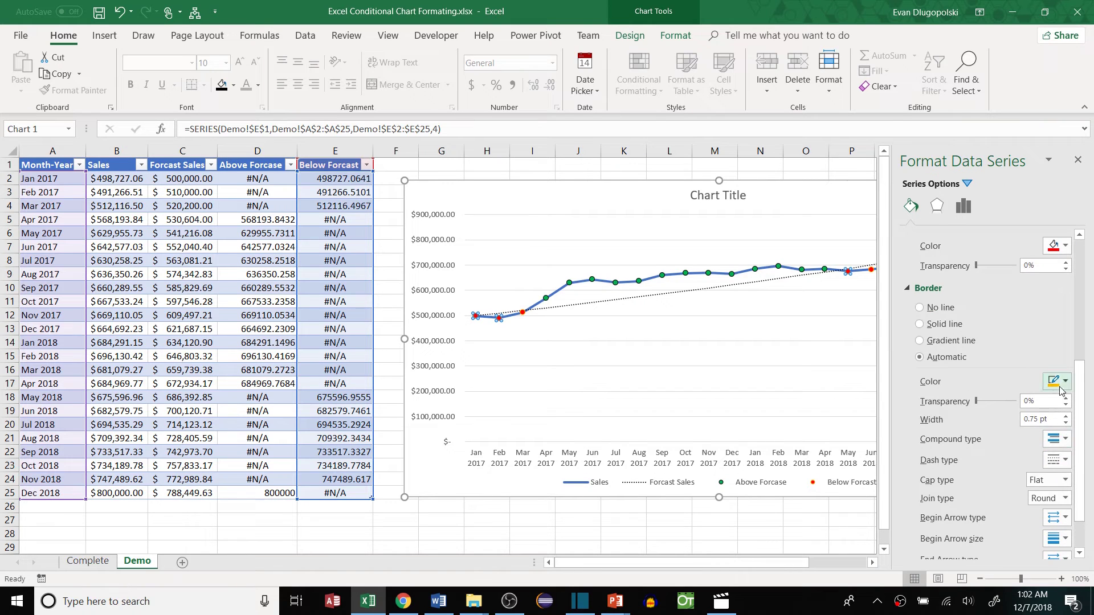
pyautogui.click(1057, 381)
pyautogui.click(994, 412)
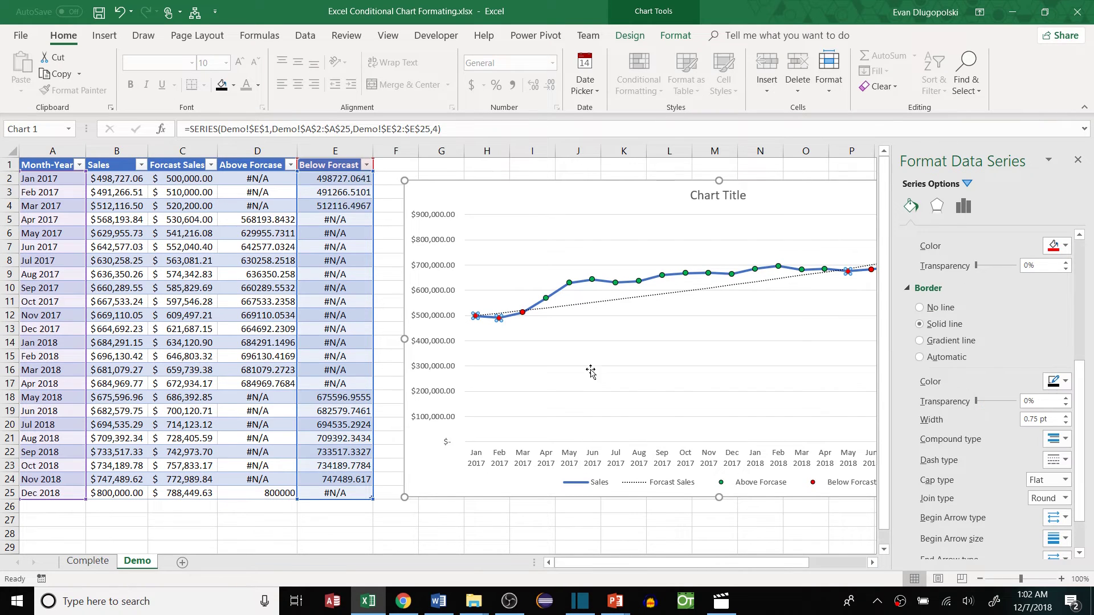
# Format the Sales line as a solid black line 1 pt wide.
pyautogui.click(554, 293)
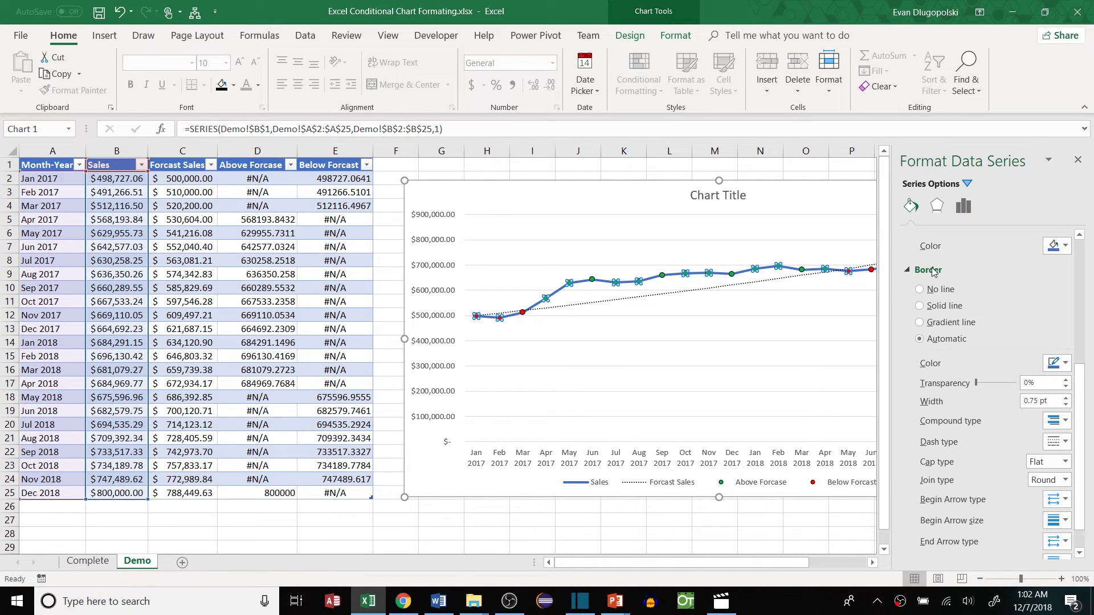
pyautogui.scroll(5, 1085, 376)
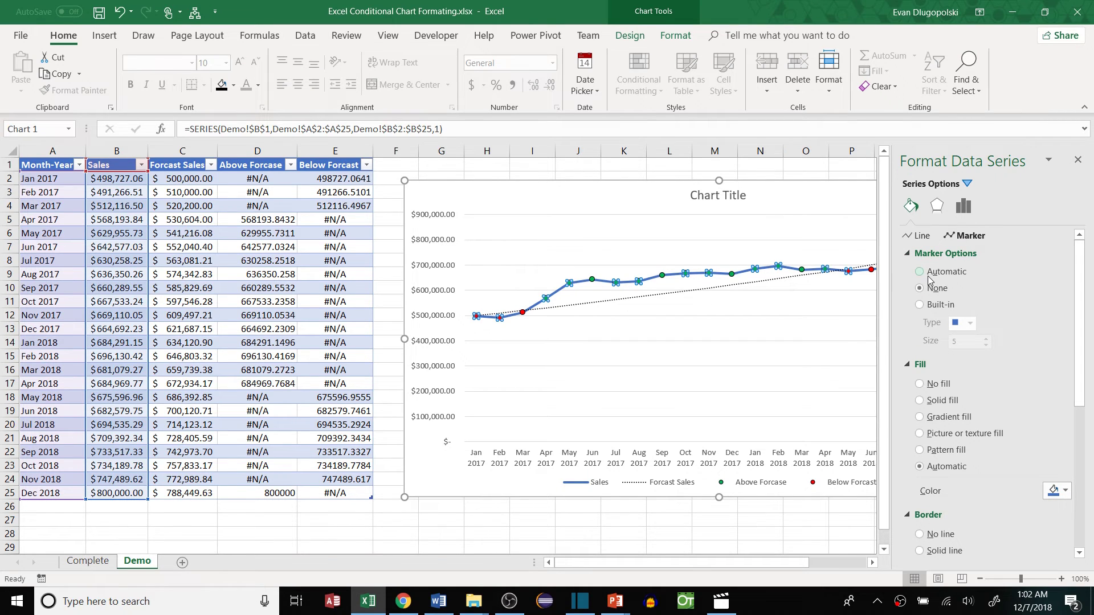
pyautogui.click(919, 236)
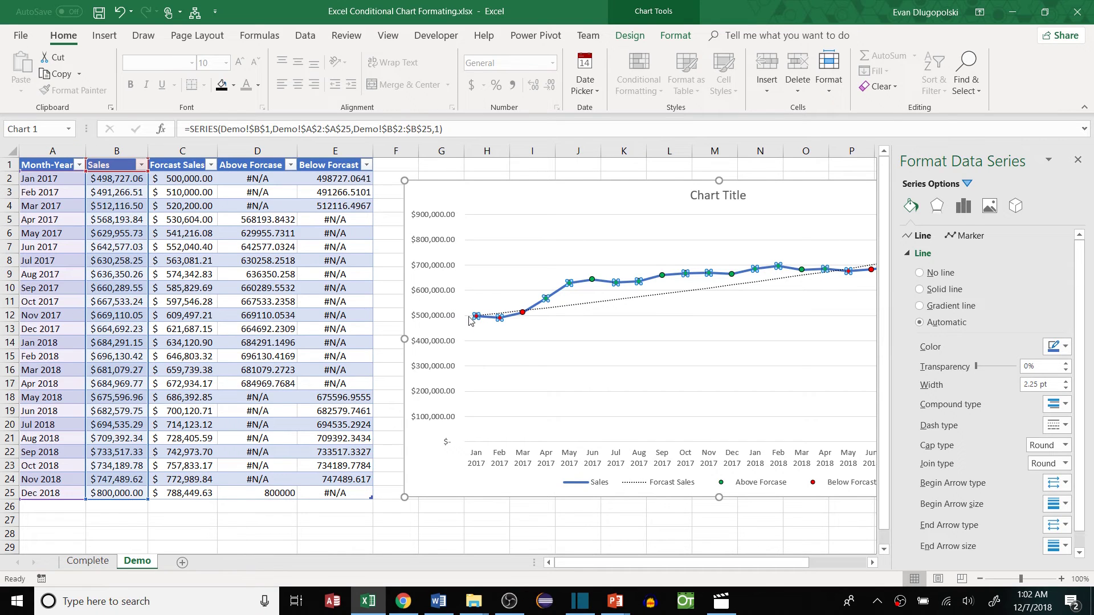
pyautogui.click(1057, 346)
pyautogui.click(995, 376)
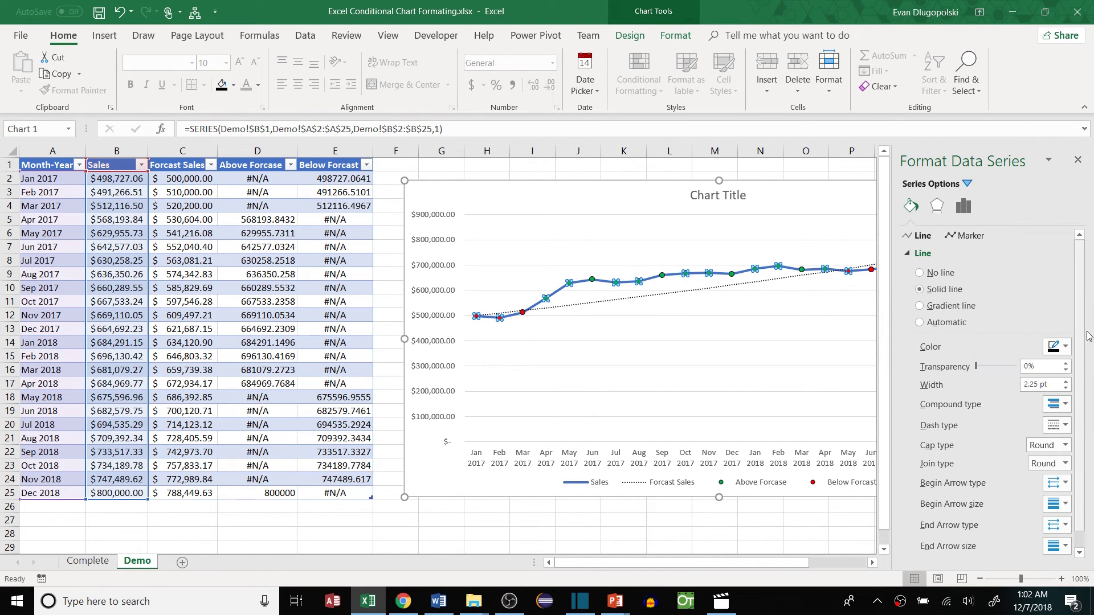
pyautogui.click(1065, 388)
pyautogui.click(1065, 389)
pyautogui.click(1065, 388)
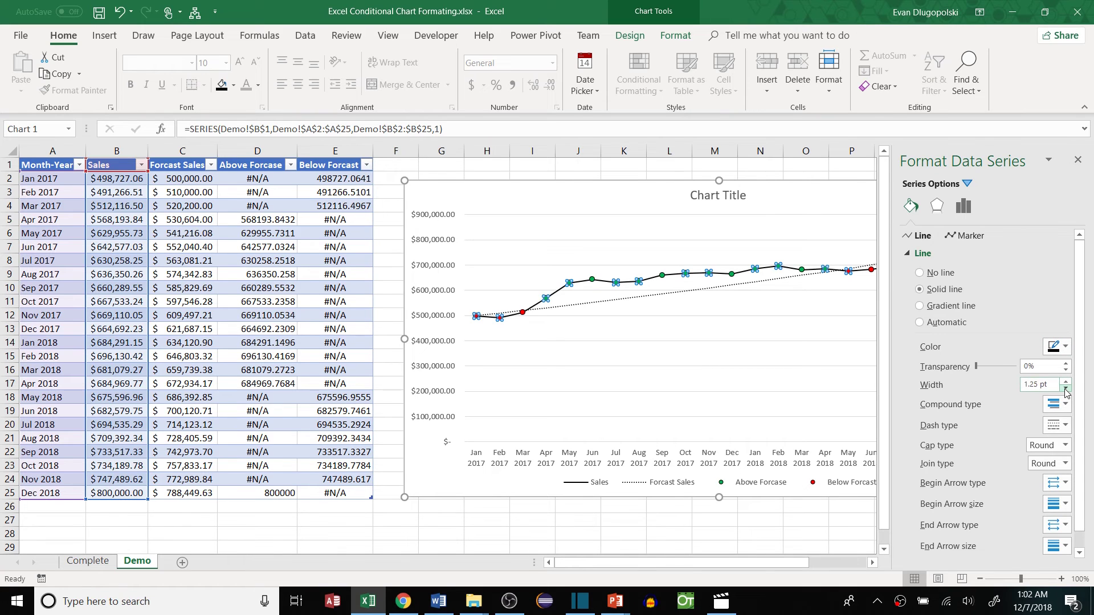
# Deselect the chart and close the series formatting options to show the whole chart.
pyautogui.click(775, 504)
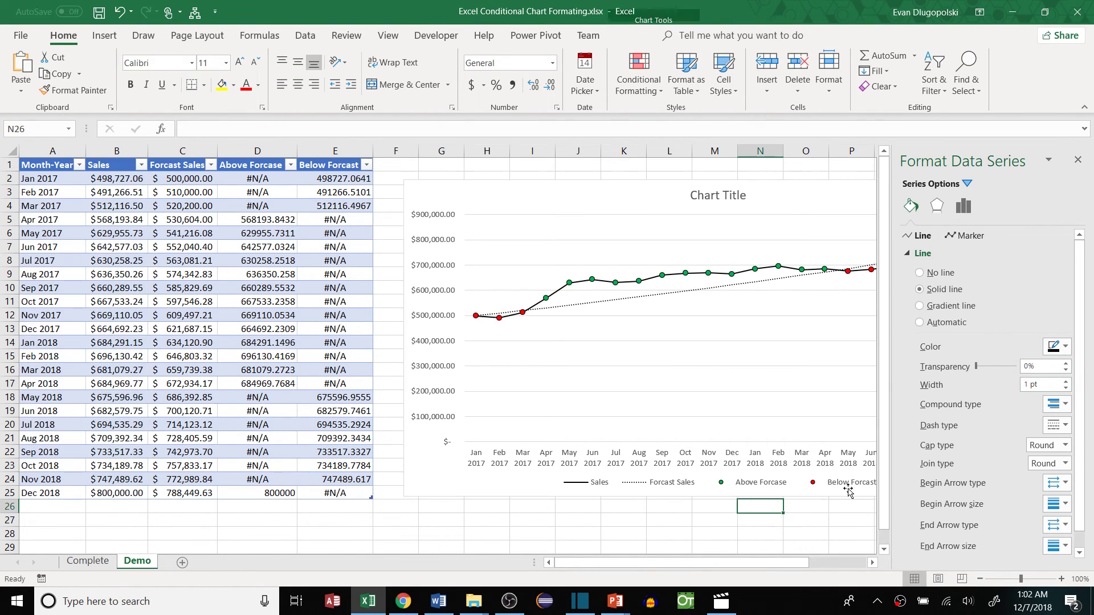
pyautogui.click(1078, 159)
pyautogui.click(1043, 192)
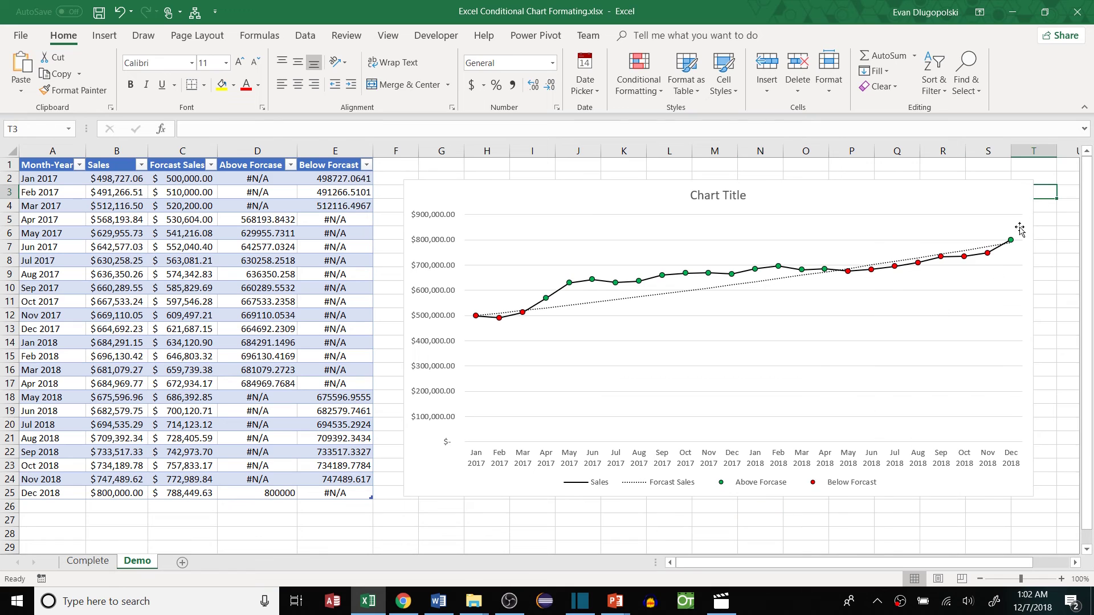
pyautogui.hscroll(1, 664, 361)
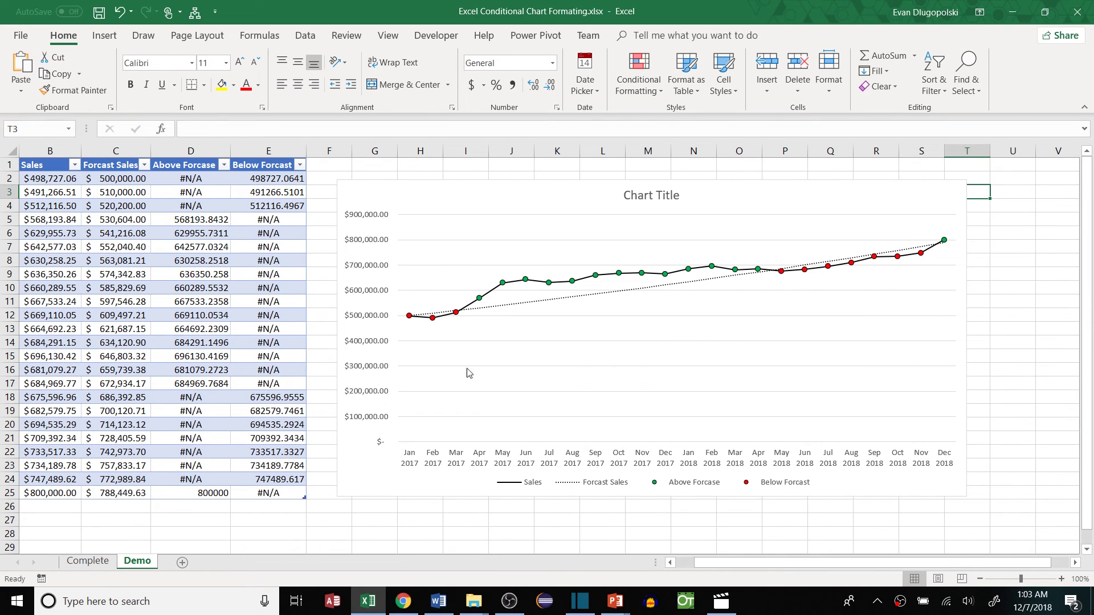
# Examine the Above Forcase and Below Forcast columns and their formulas beside the chart's colored markers.
pyautogui.click(220, 169)
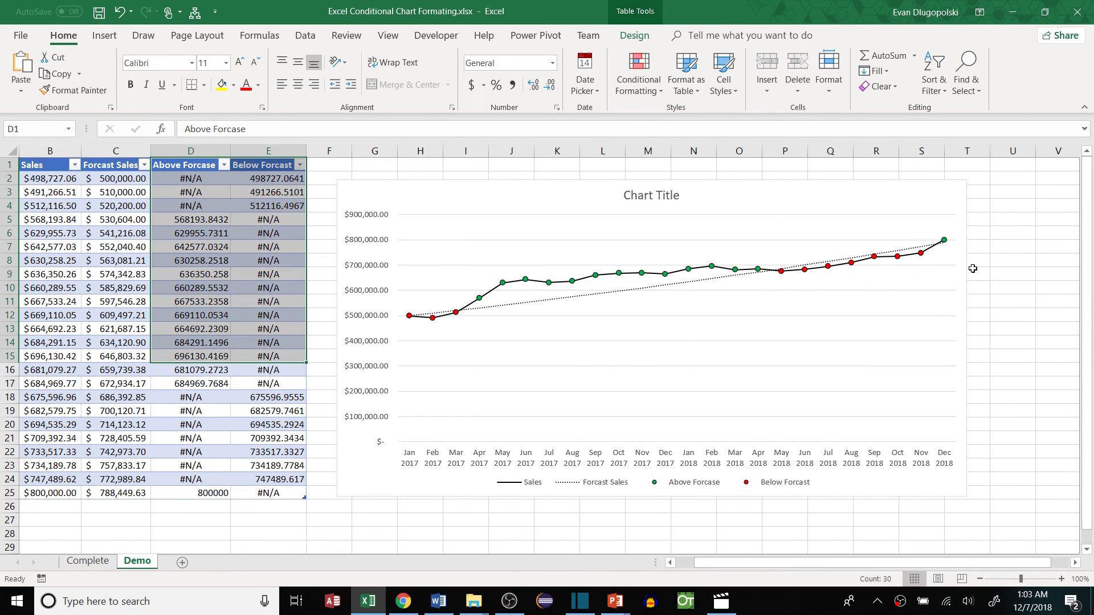
pyautogui.click(208, 166)
pyautogui.moveTo(209, 167); pyautogui.dragTo(194, 325)
pyautogui.click(190, 342)
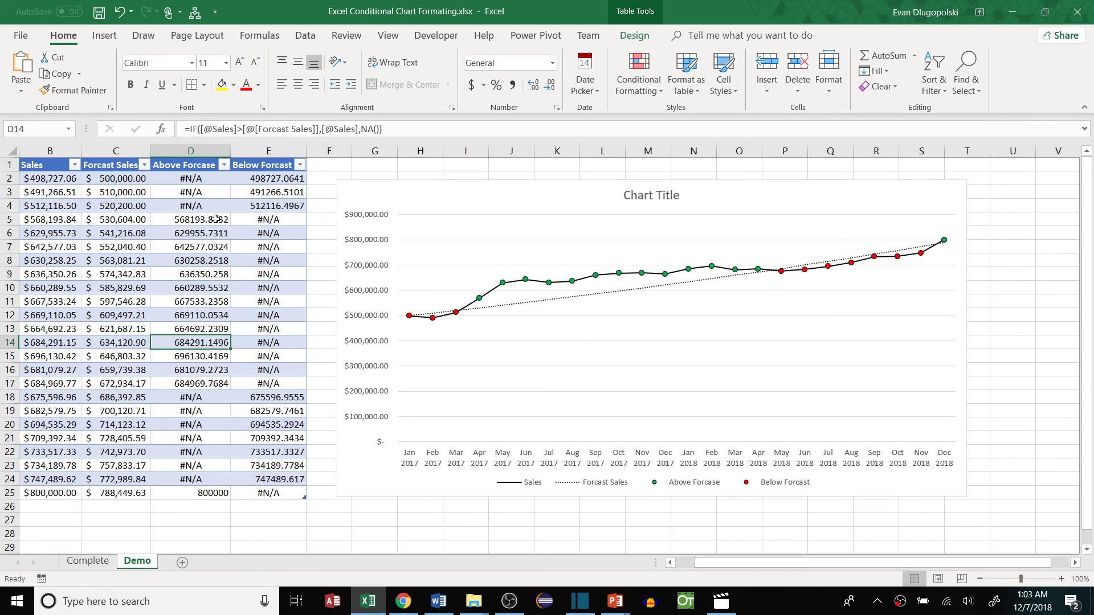
pyautogui.click(195, 191)
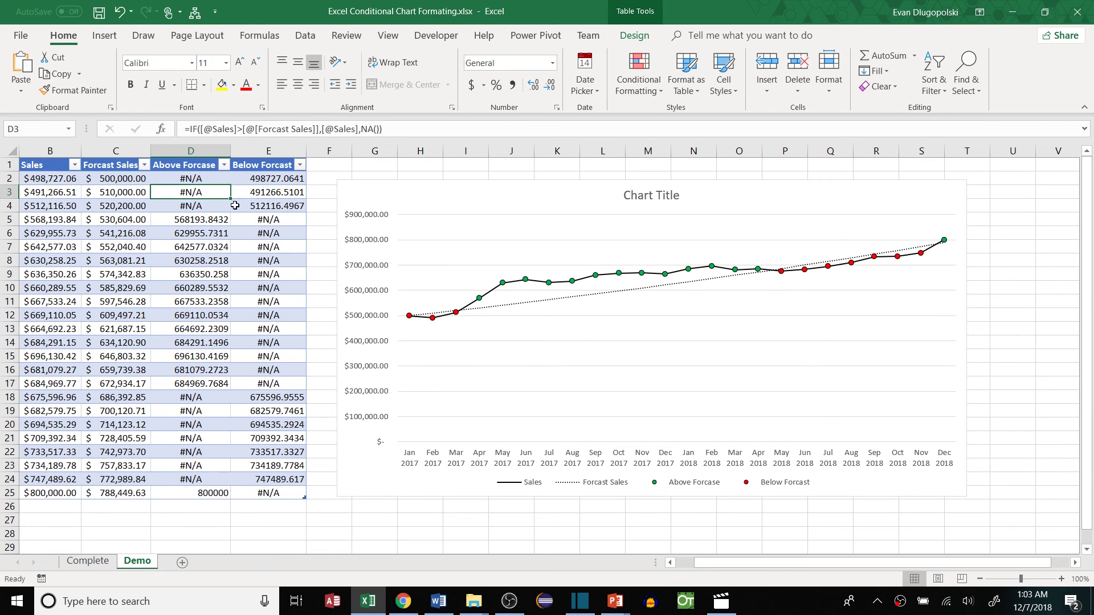
pyautogui.click(268, 180)
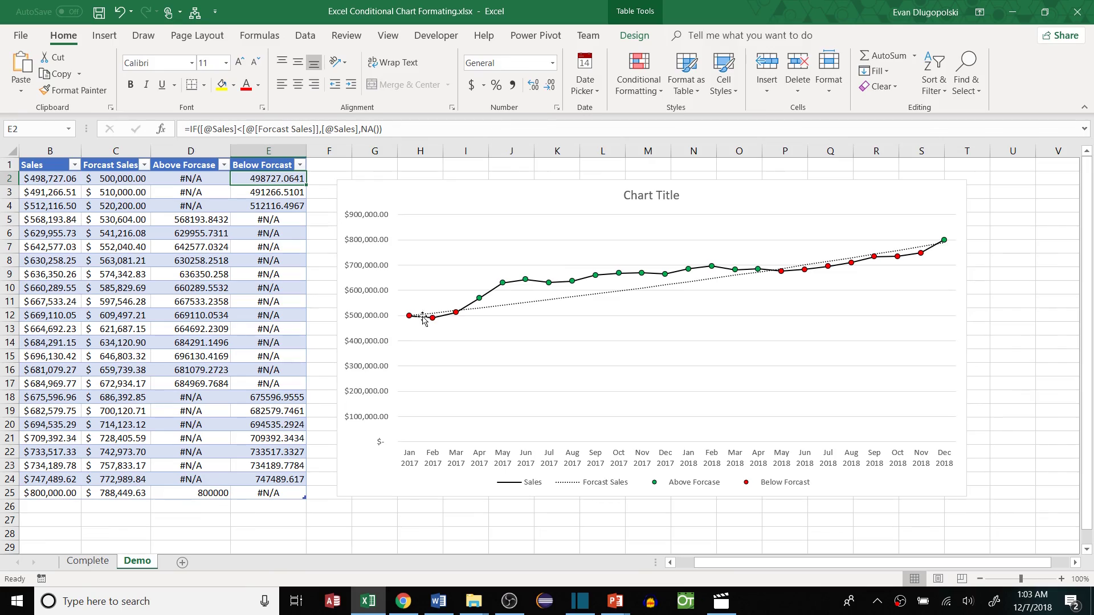